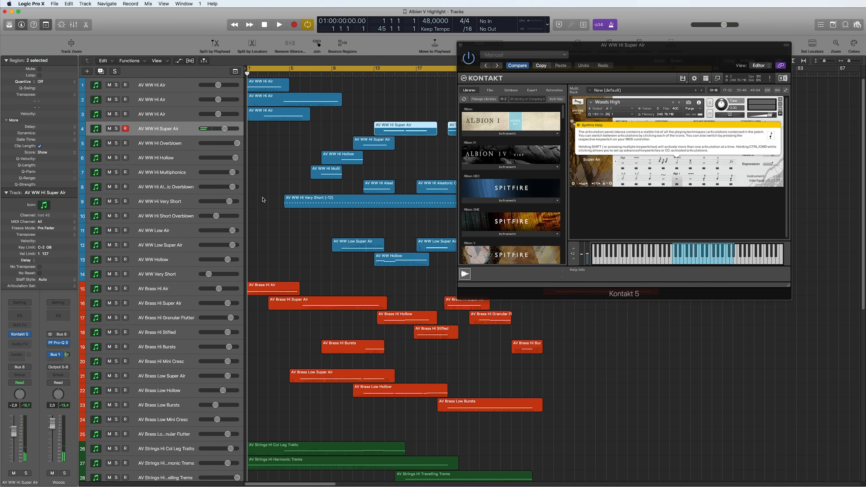
Step: Play the arrangement from the beginning, mute the Arctic Choir _bip track during playback and stop
scroll(263, 201, "down", 1)
scroll(212, 215, "down", 6)
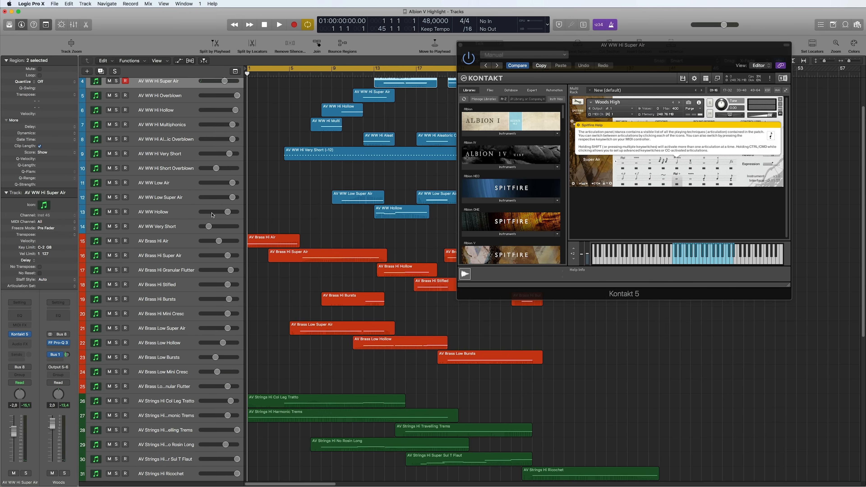
left_click(125, 248)
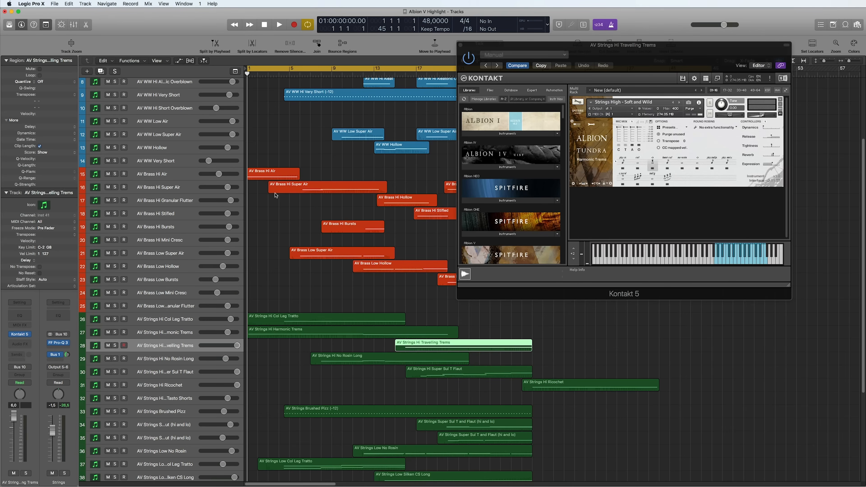
key("space")
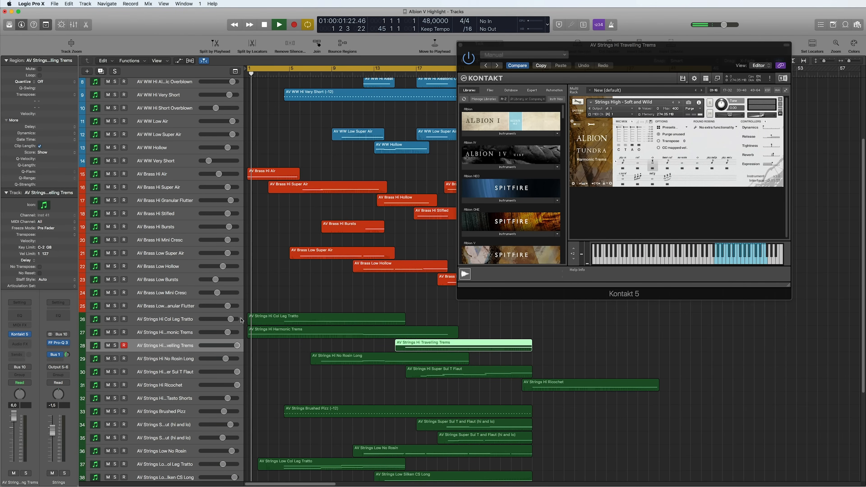
scroll(261, 311, "down", 10)
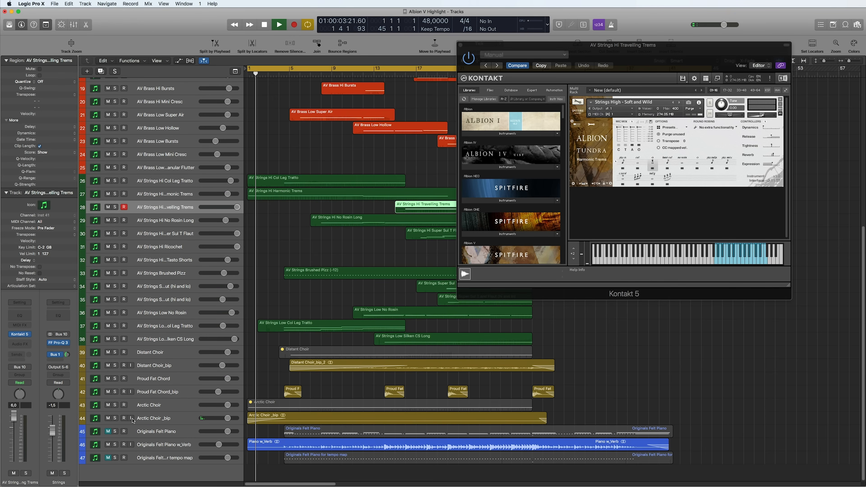
left_click(110, 418)
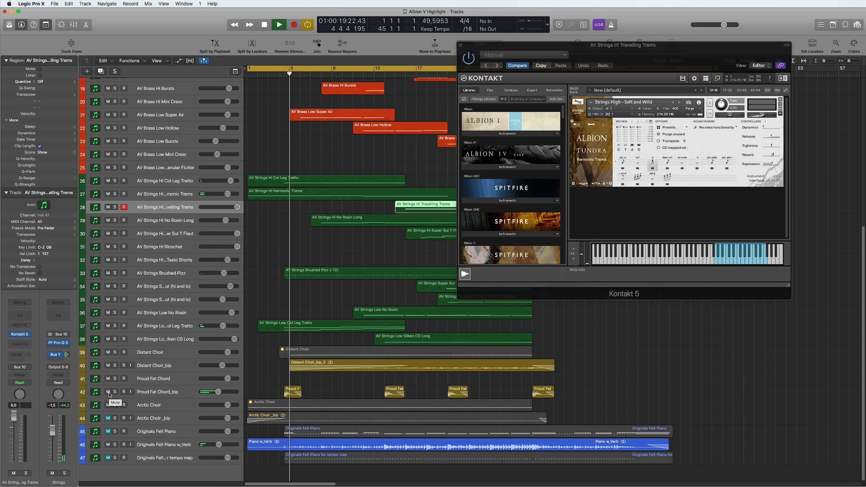
key("space")
Step: Open the Proud Fat Chord track's Kontakt instrument and browse the Albion V library folders, including Sammal Presets
left_click(124, 380)
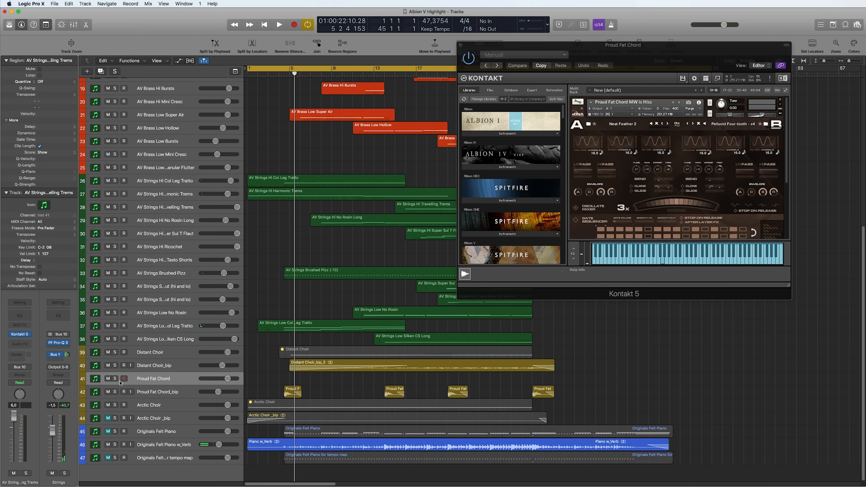
left_click_drag(564, 46, 572, 36)
scroll(513, 218, "down", 3)
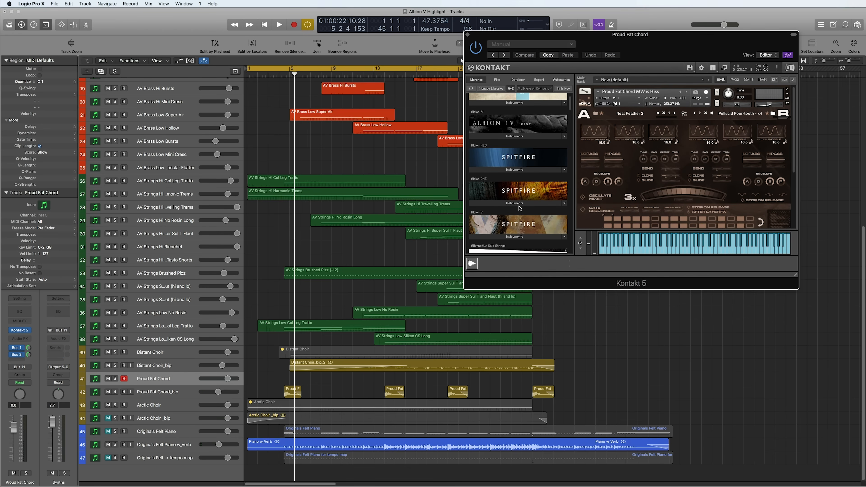
left_click(519, 233)
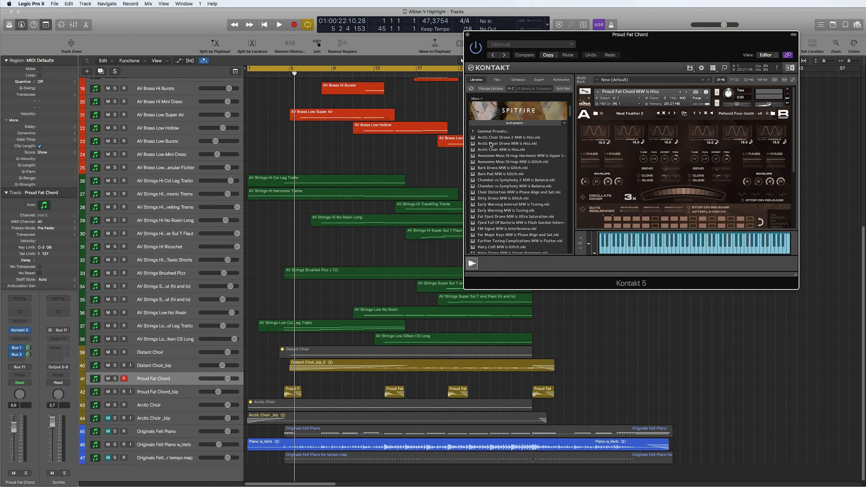
left_click(494, 132)
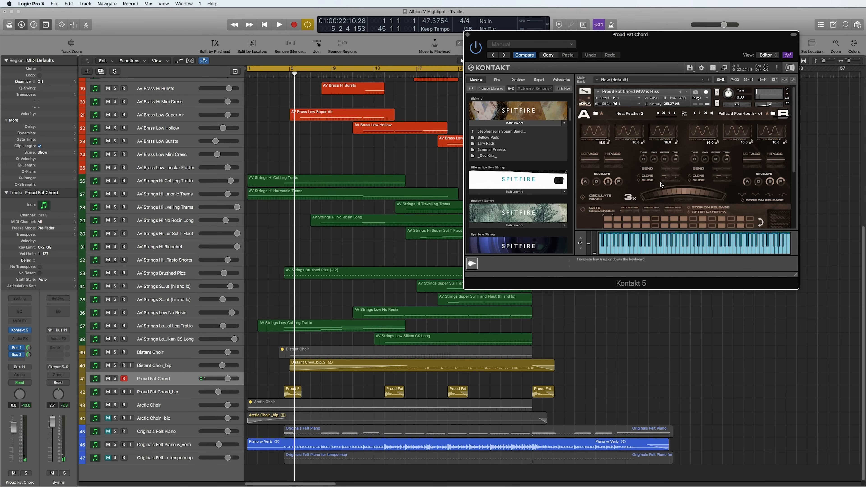
scroll(631, 191, "down", 1)
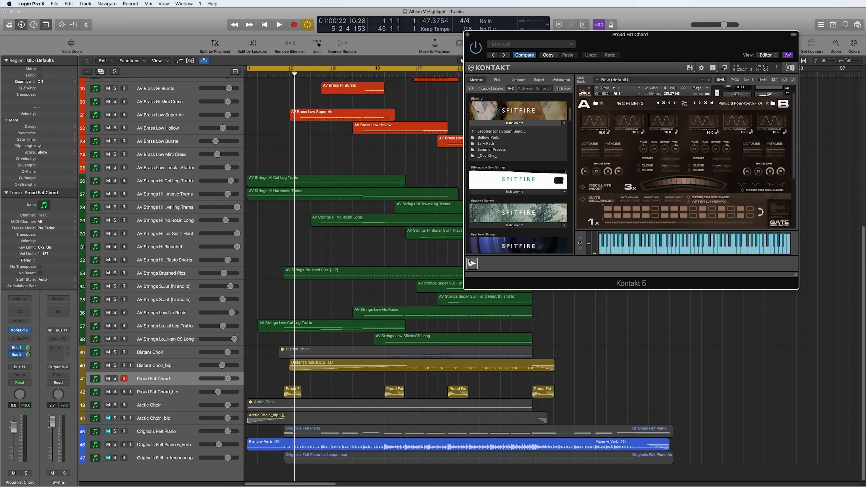
Step: Return the playhead to the beginning and select the Distant Choir_bip track
left_click(258, 75)
key("space")
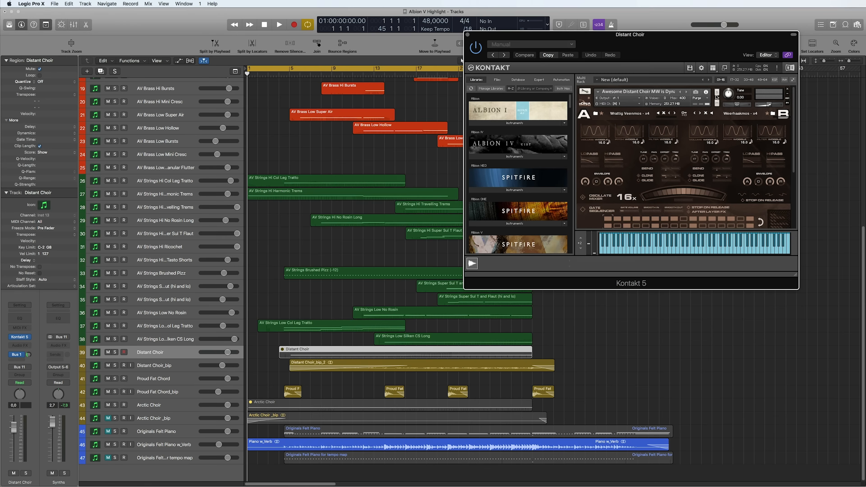
left_click_drag(640, 40, 648, 42)
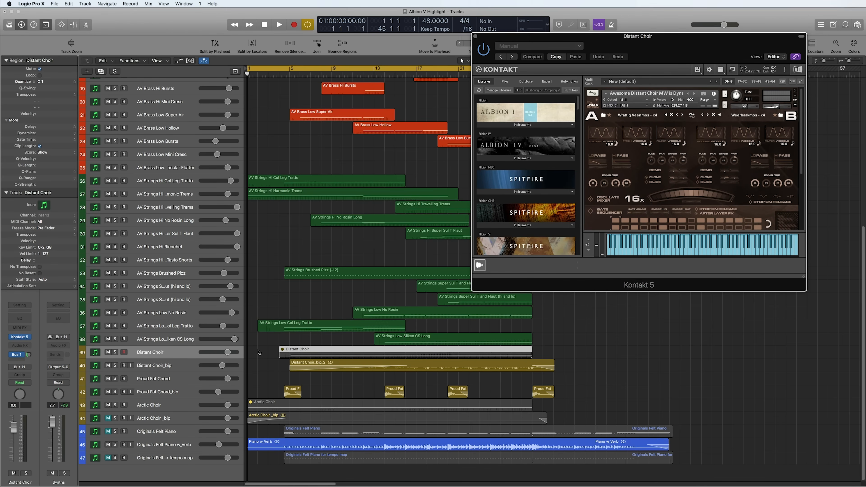
left_click(163, 367)
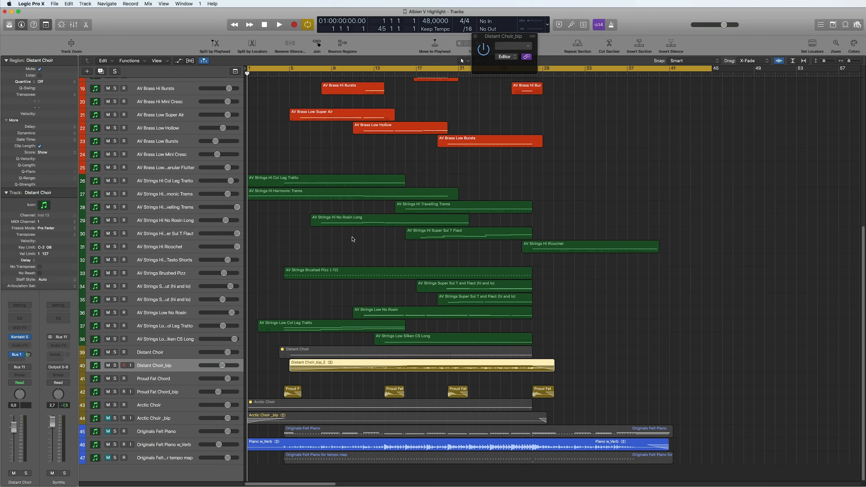
Step: Audition the Distant Choir_bip, Arctic Choir _bip, Originals Felt Piano w_Verb and Proud Fat Chord_bip tracks by soloing them one after another during playback
key("space")
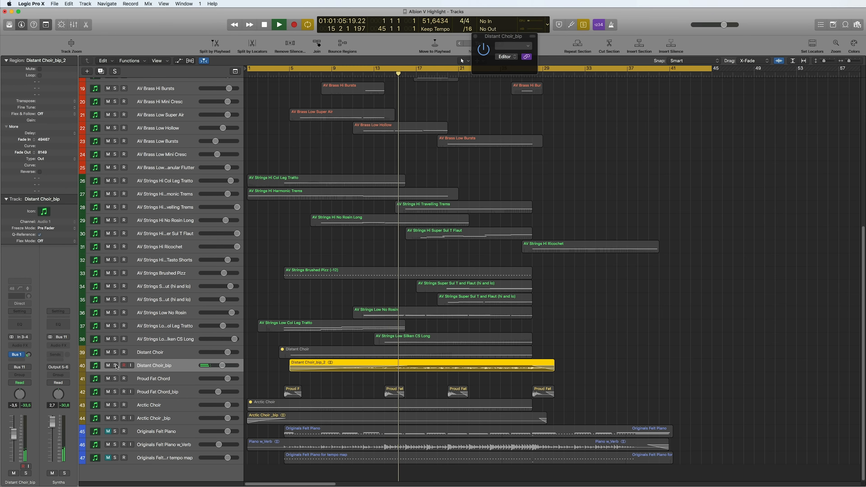
left_click(115, 418)
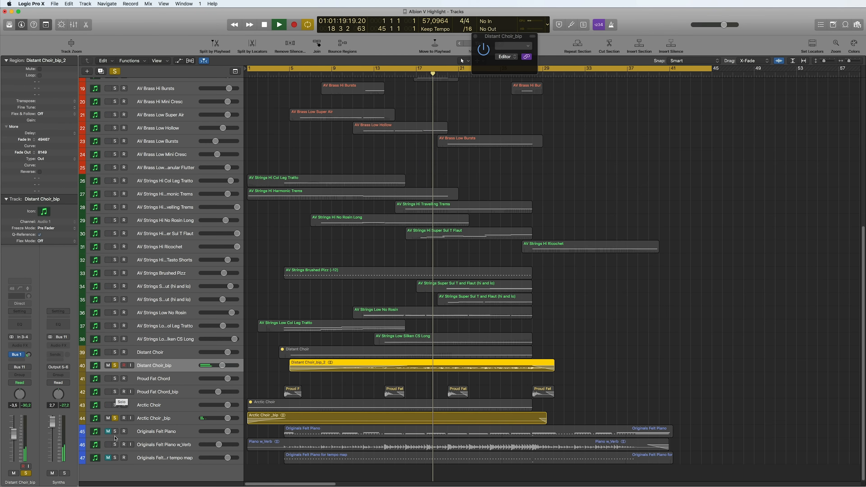
left_click(115, 444)
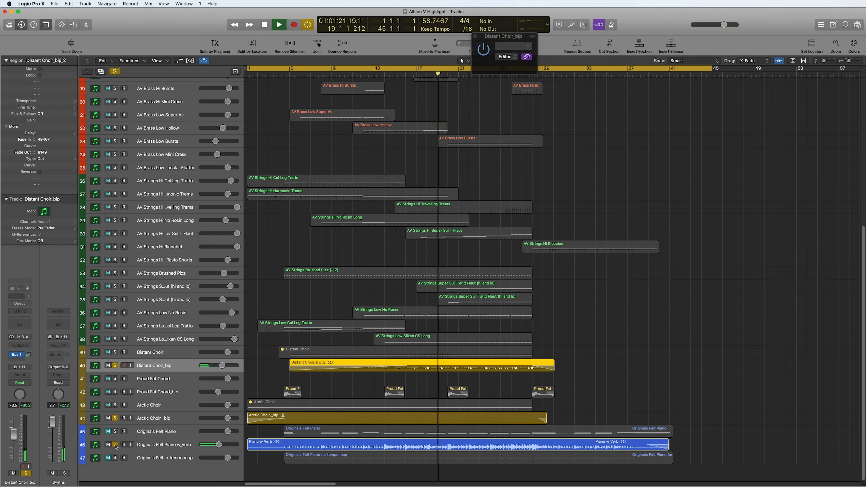
left_click(116, 394)
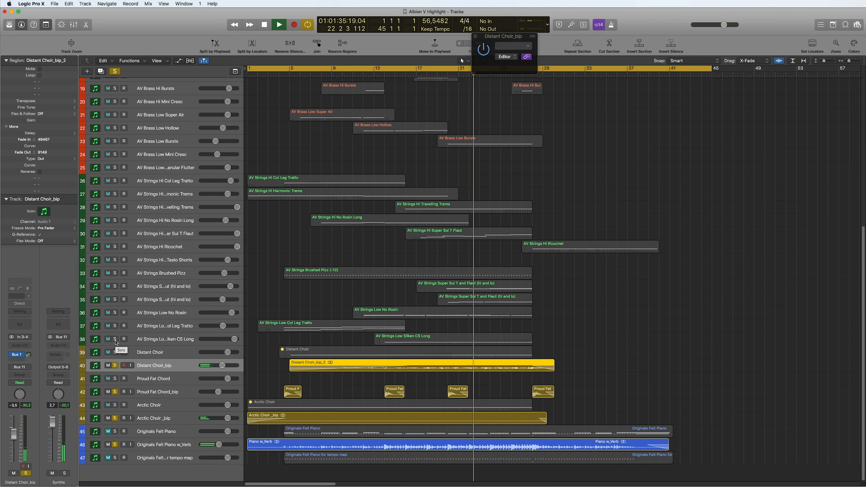
key("space")
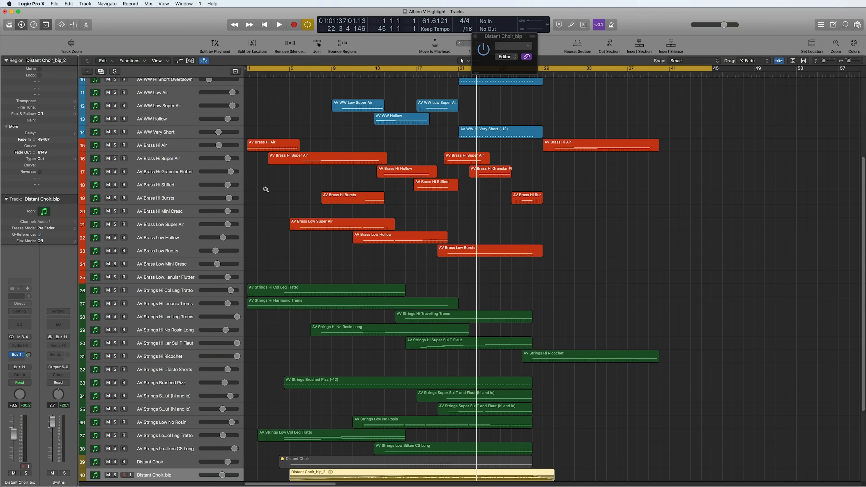
Step: Solo all the strings tracks from AV Strings Hi Col Leg Tratto to AV Strings Low Silken CS Long
scroll(266, 189, "left", 2)
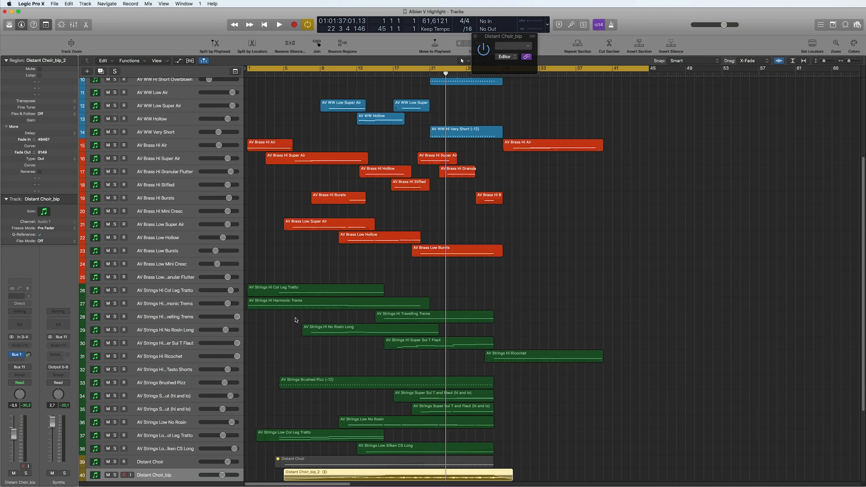
left_click(174, 297)
scroll(189, 343, "down", 3)
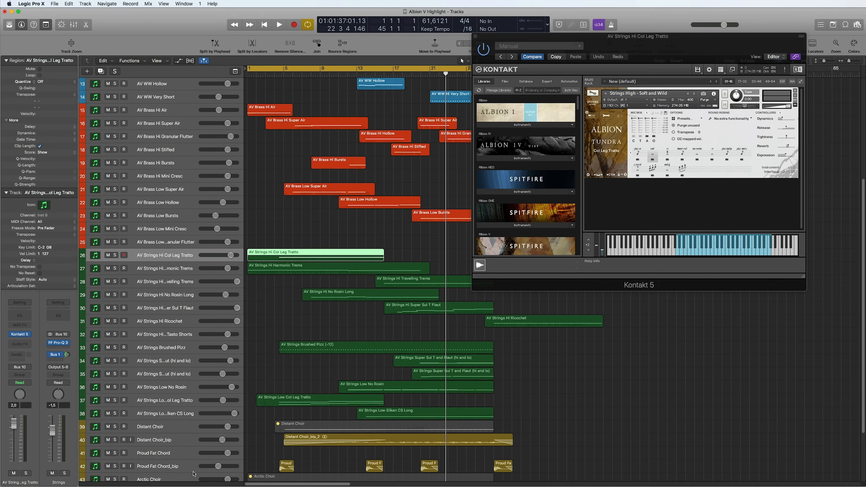
left_click(168, 413, "shift")
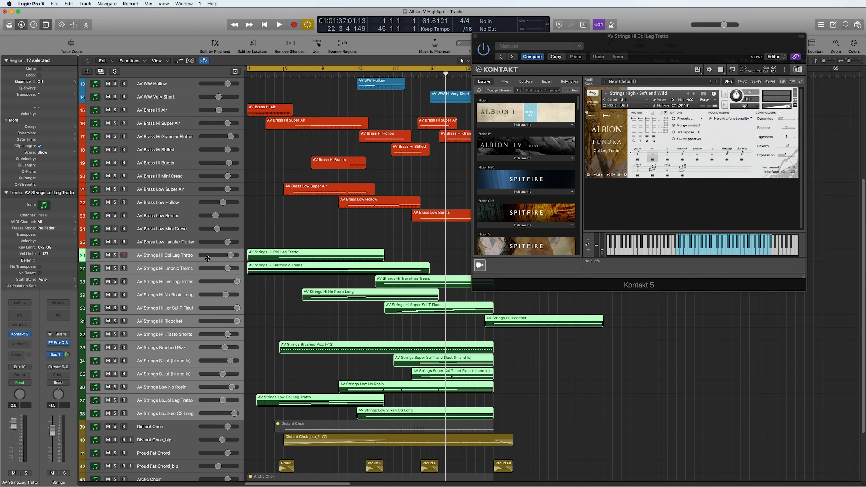
left_click(115, 255)
left_click(266, 156)
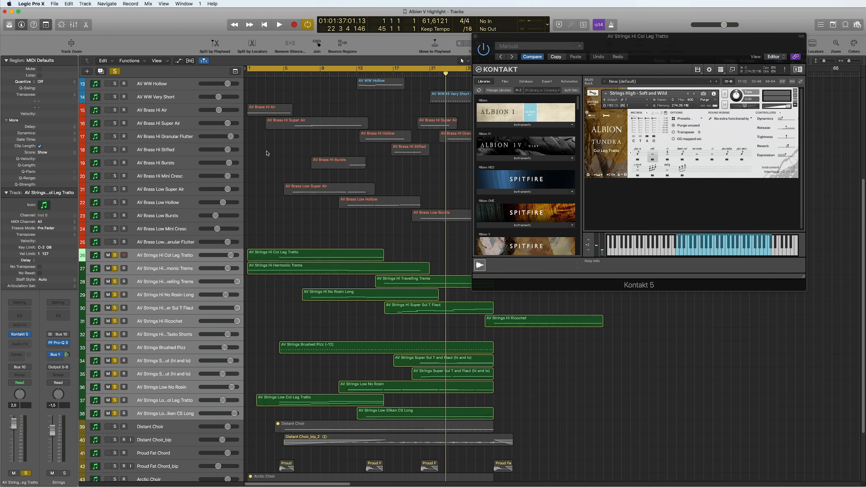
Step: Play the soloed strings from bar 5 and open the AV Strings Low Col Leg Tratto region in the Piano Roll, enlarging the tracks area above
left_click(284, 74)
key("space")
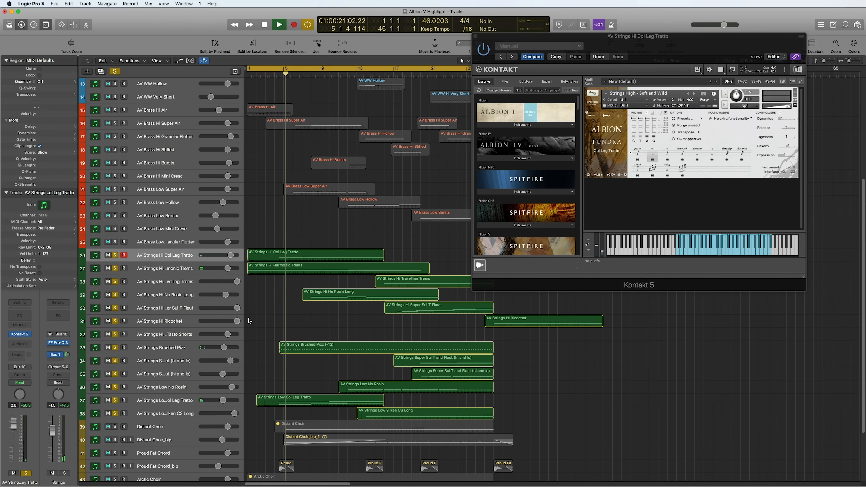
scroll(289, 420, "down", 5)
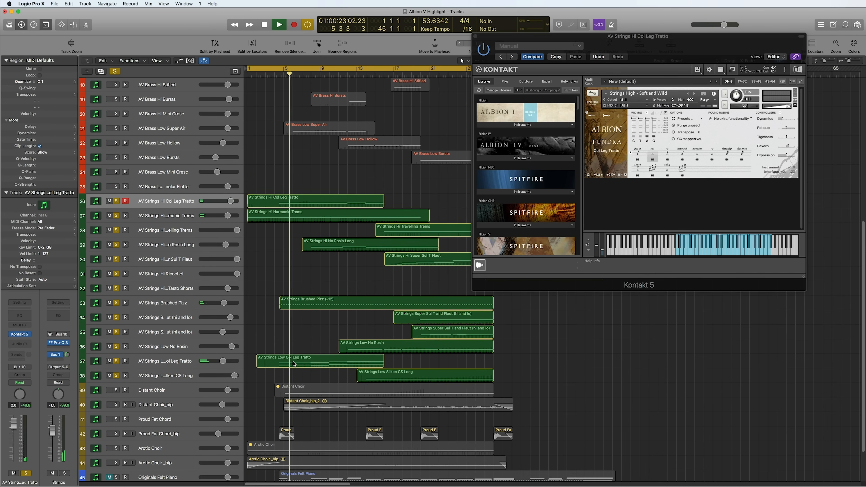
left_click(294, 364)
double_click(294, 364)
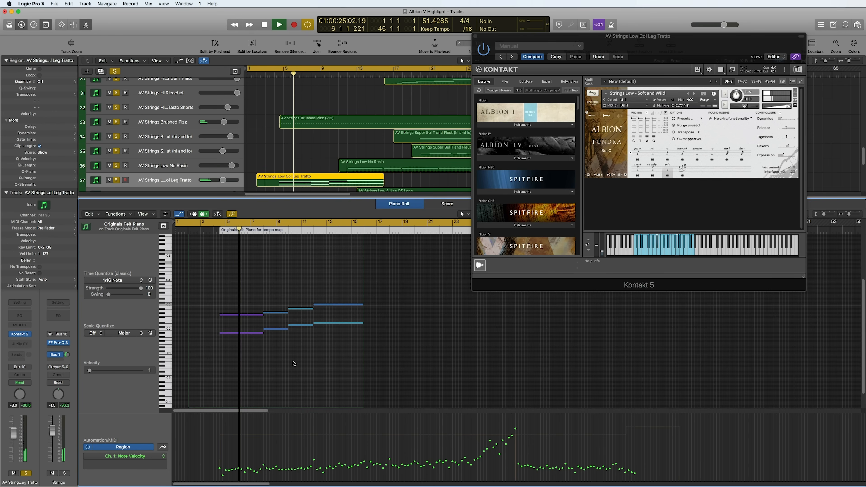
left_click_drag(359, 198, 359, 262)
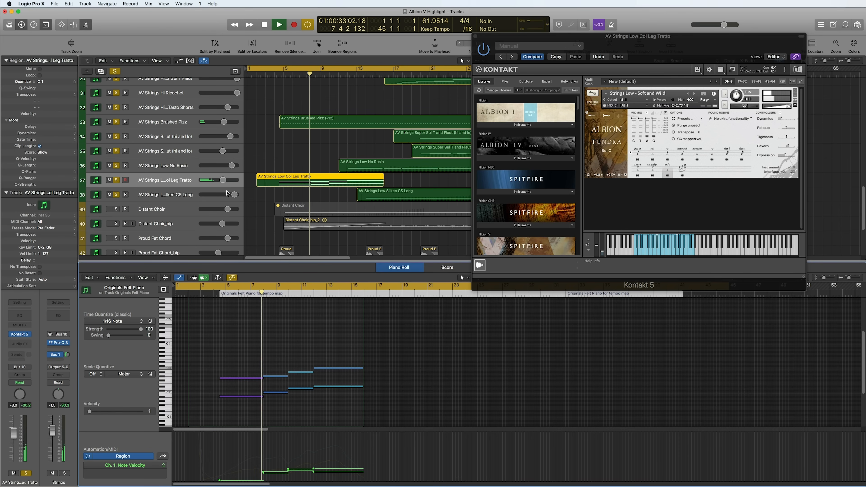
Step: Show the AV Strings Hi Col Leg Tratto, Harmonic Trems and No Rosin Long regions together in the Piano Roll, zoomed in on their notes
scroll(328, 182, "up", 3)
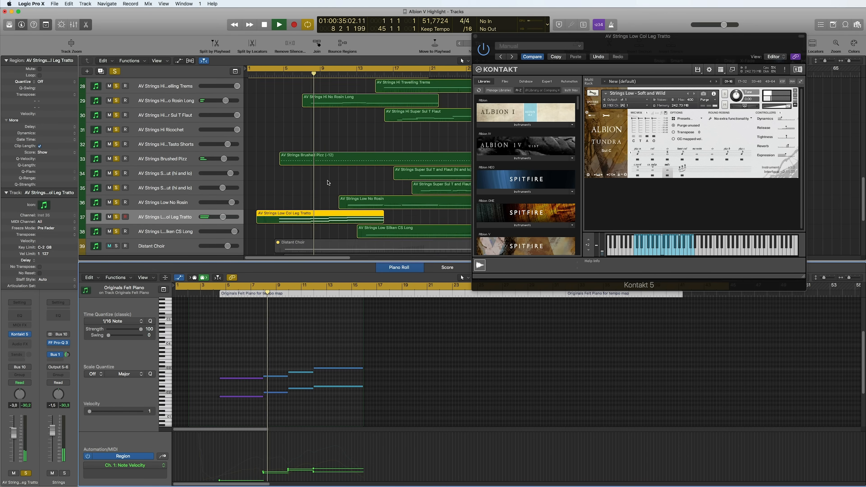
scroll(328, 183, "up", 5)
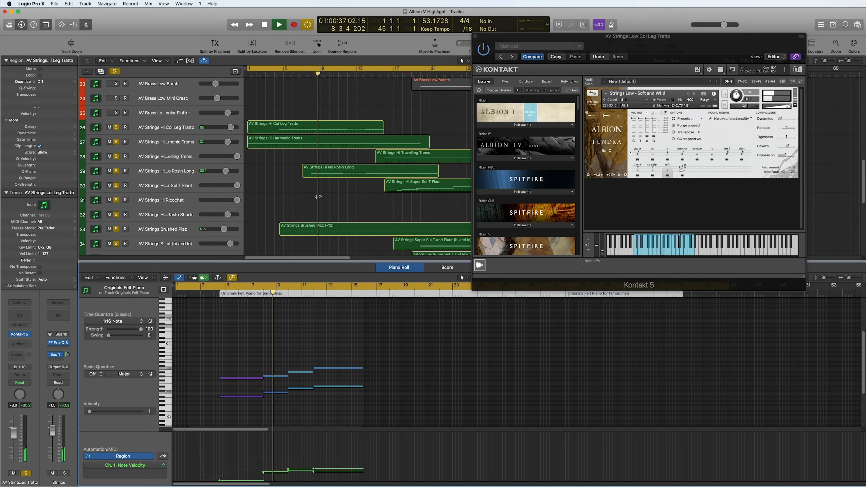
left_click_drag(323, 193, 303, 127)
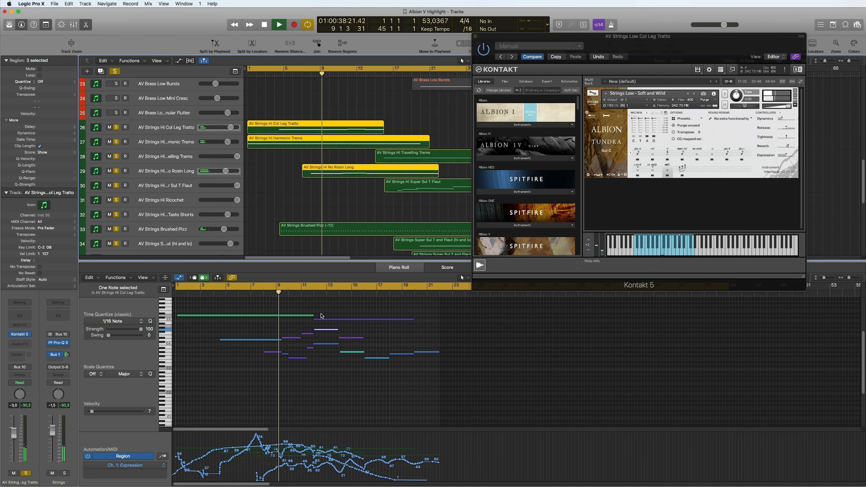
scroll(319, 321, "up", 1)
scroll(296, 358, "up", 3)
scroll(297, 360, "up", 2)
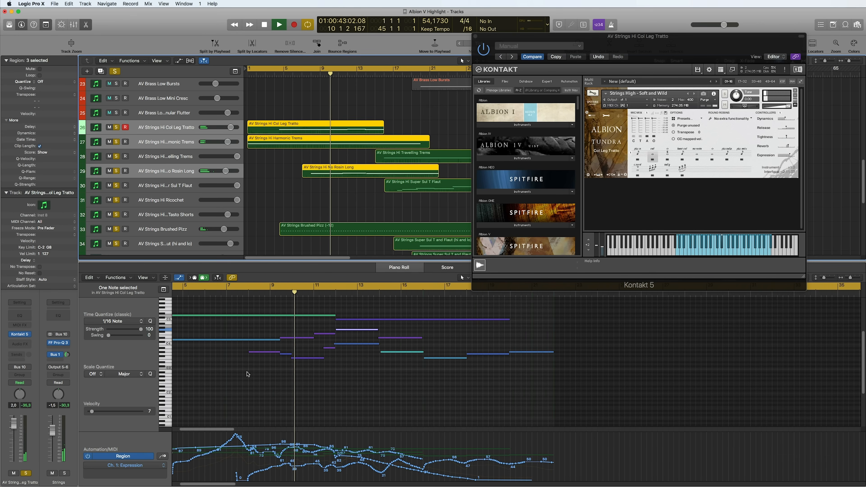
Step: Move the Kontakt window away from the strings regions and add the Originals Felt Piano w_Verb track to the solo
left_click_drag(504, 38, 539, 21)
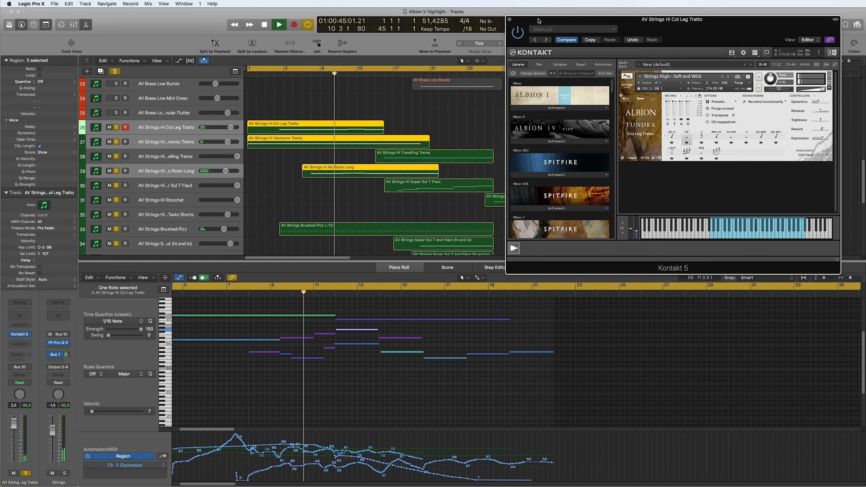
scroll(339, 170, "down", 5)
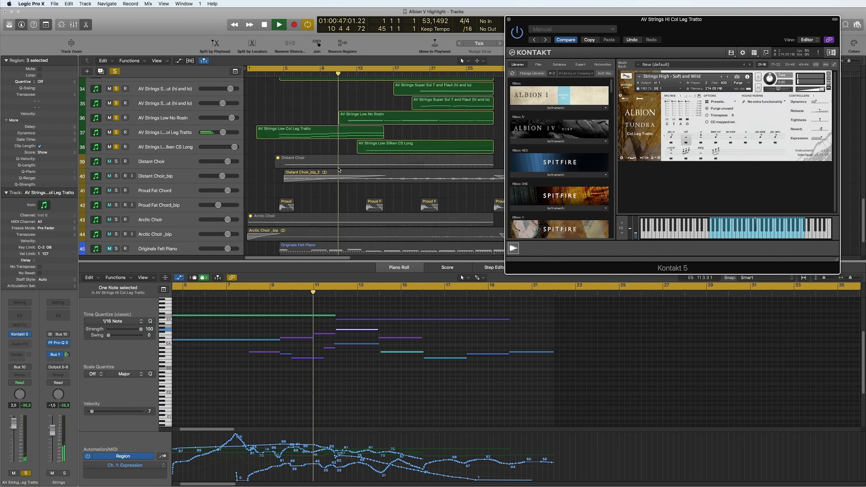
scroll(340, 170, "down", 1)
left_click(116, 238)
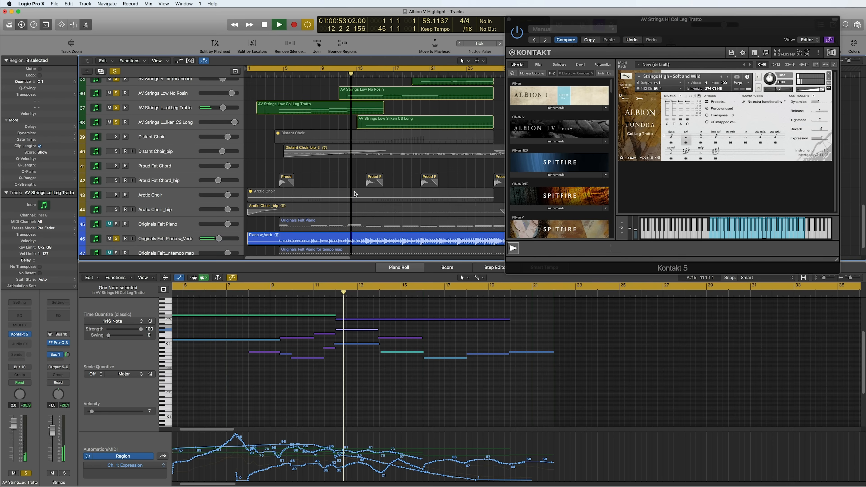
scroll(354, 194, "up", 5)
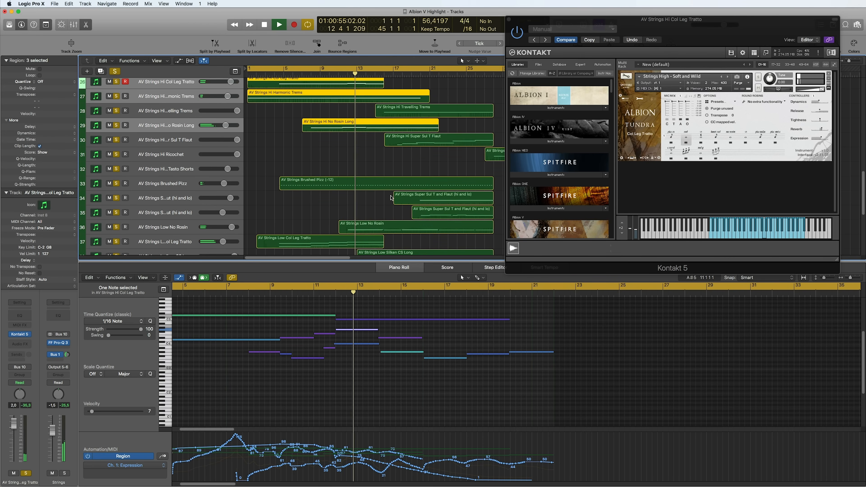
scroll(339, 199, "up", 2)
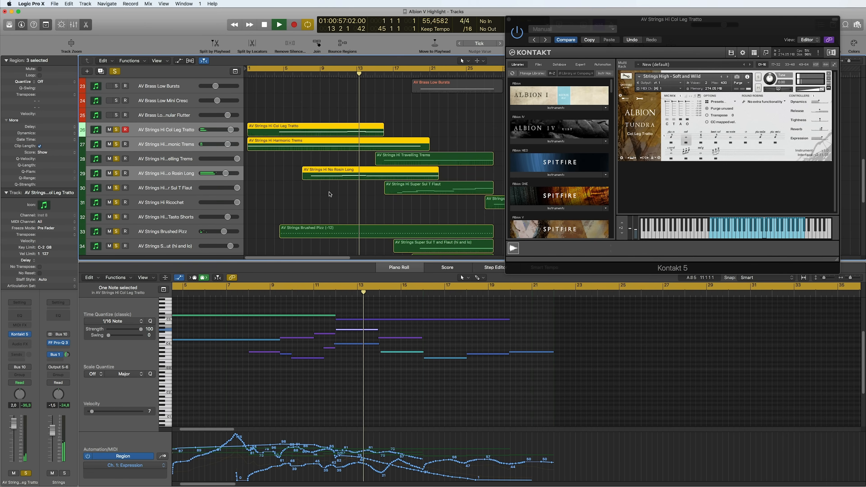
Step: Follow the strings regions, including AV Strings Brushed Pizz, during playback and stop at about bar 14
scroll(340, 199, "down", 2)
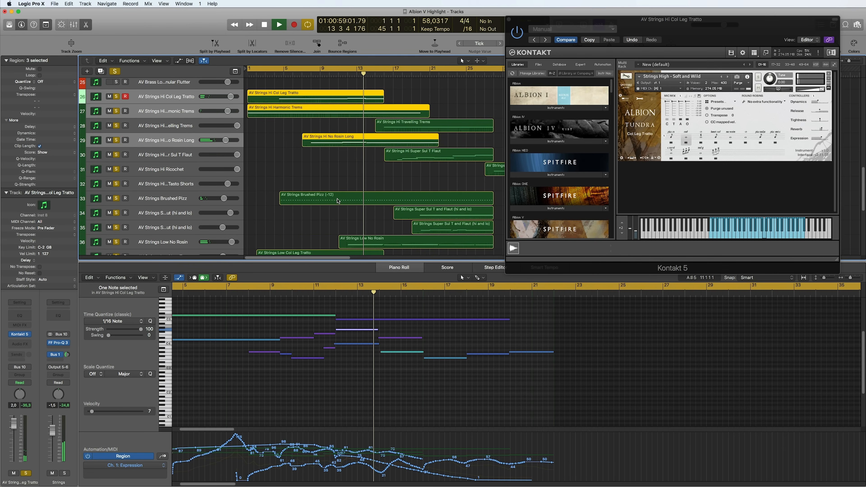
scroll(339, 201, "right", 3)
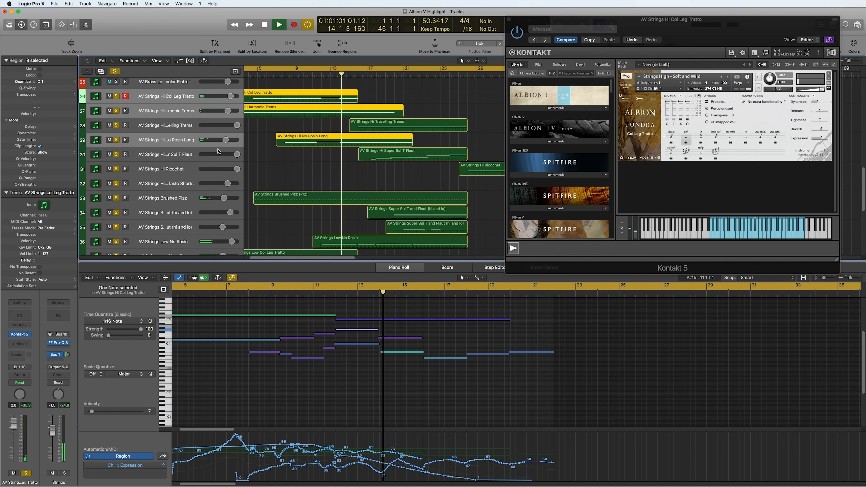
key("space")
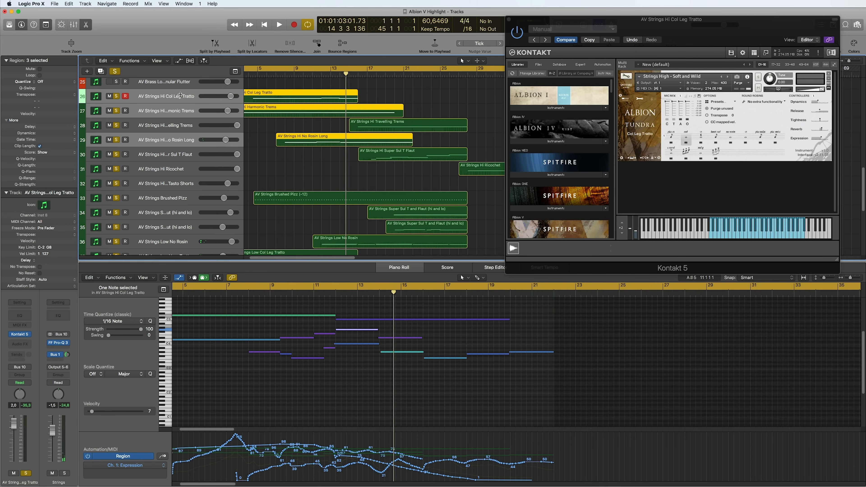
Step: Open the Kontakt instrument of the first AV Strings Super Sul T and Flaut (hi and lo) track and move its window clear of the track list
left_click(181, 144)
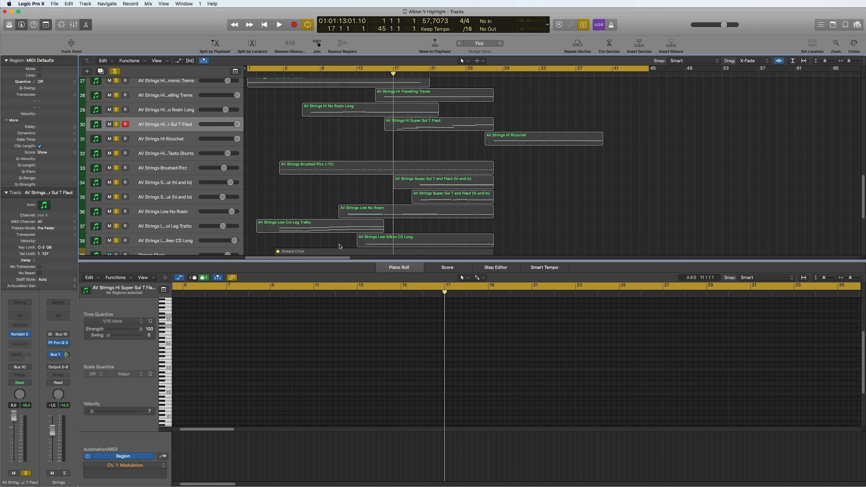
left_click(173, 183)
key("ctrl+s")
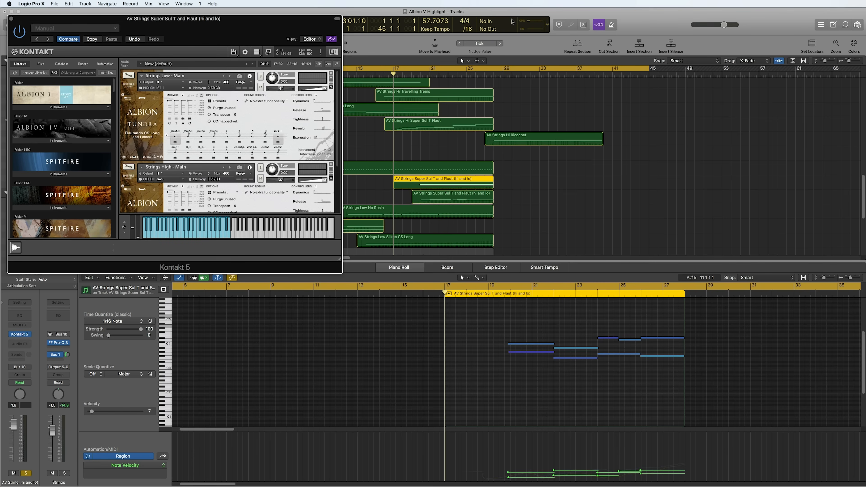
left_click_drag(272, 25, 771, 19)
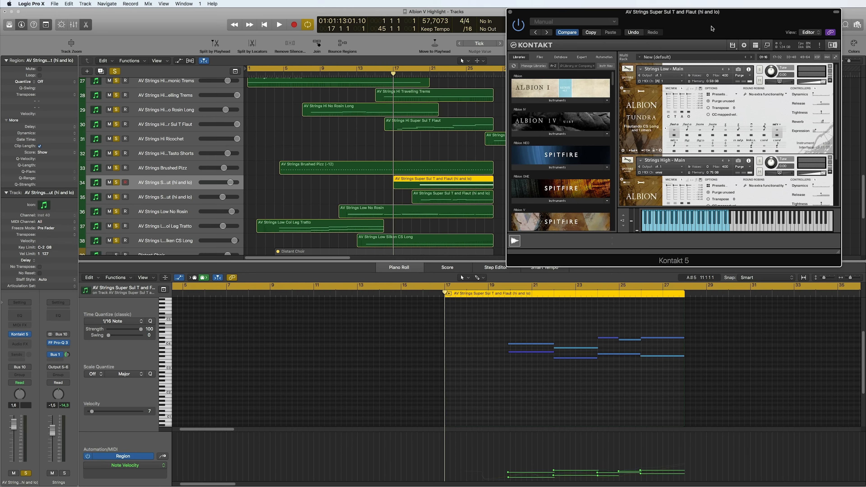
Step: Browse the Kontakt libraries and list the instruments of Spitfire's Albion V
scroll(567, 129, "down", 4)
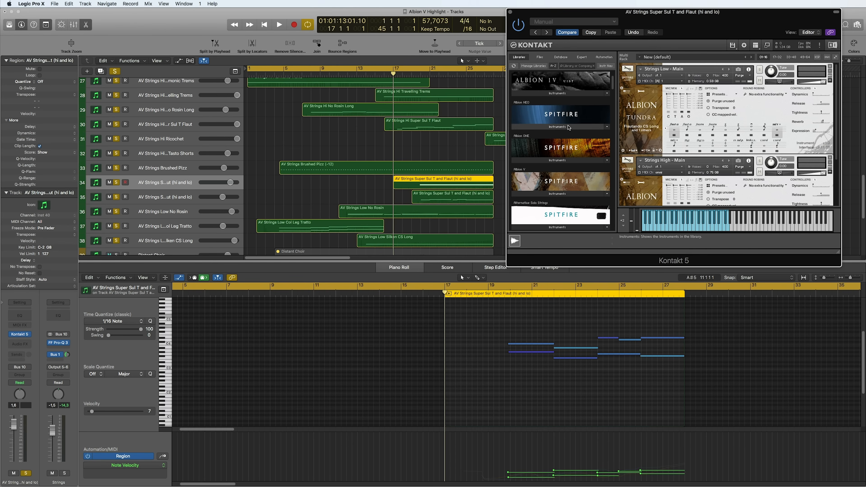
double_click(541, 200)
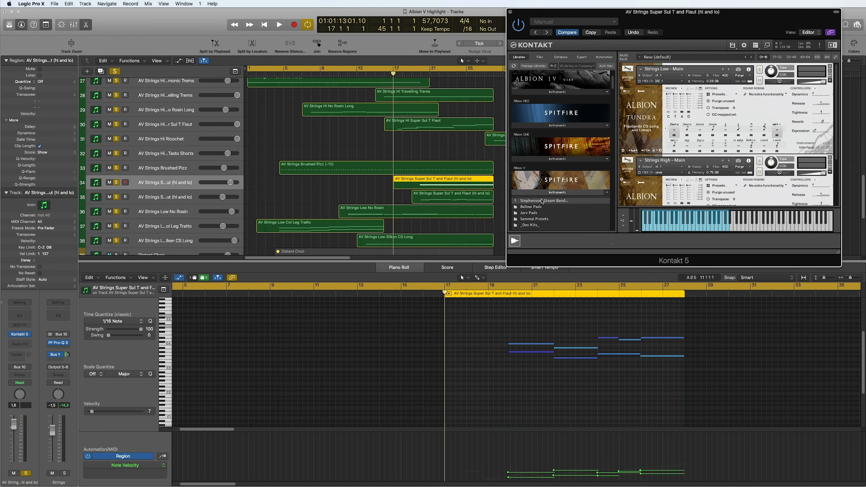
double_click(541, 201)
scroll(547, 203, "down", 3)
scroll(548, 205, "down", 1)
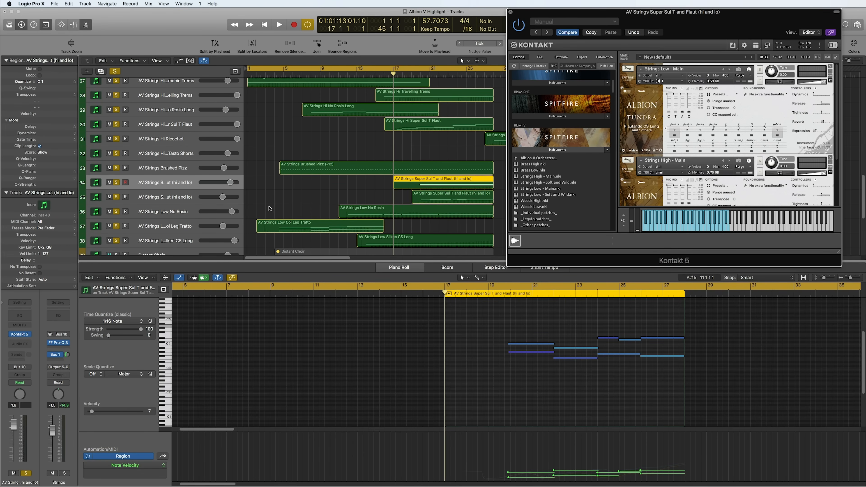
Step: Close Kontakt and show the AV Strings Hi Super Sul T Flaut and both Super Sul T and Flaut regions together in the Piano Roll
key("super+w")
left_click(168, 121)
left_click_drag(146, 183, 146, 198)
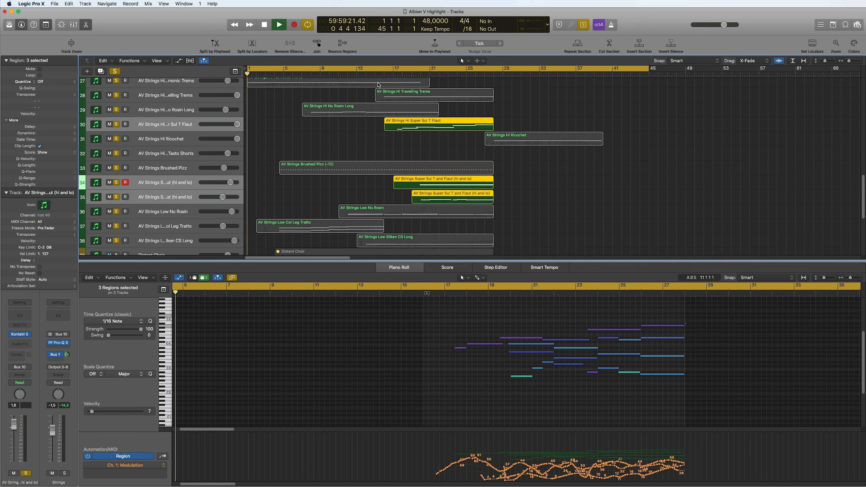
Step: Play the soloed tracks and follow the notes and modulation of the three Super Sul T regions in the Piano Roll
key("Return")
key("space")
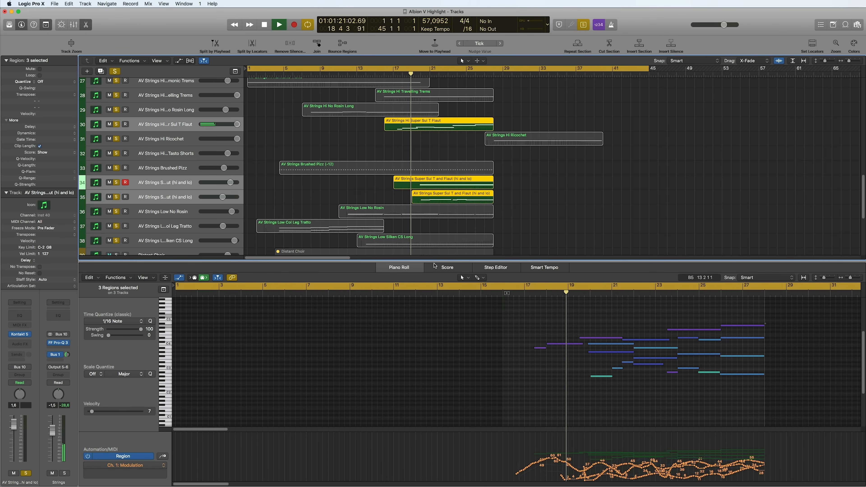
scroll(491, 376, "right", 5)
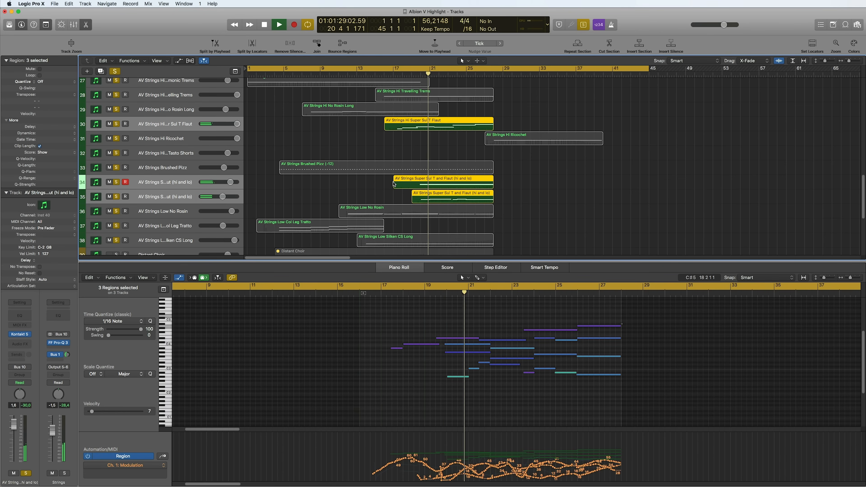
scroll(347, 192, "down", 2)
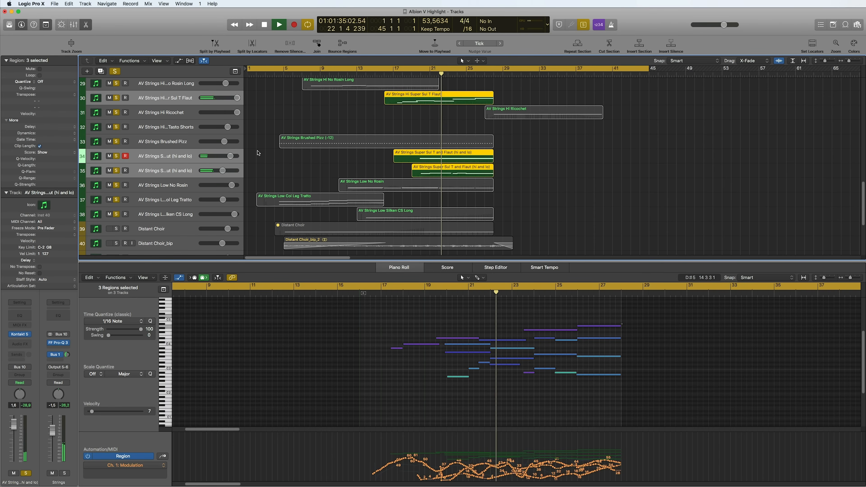
Step: Add the Piano w_Verb region to the selection, hide the editor to view more tracks, and reopen the Piano Roll
scroll(160, 234, "down", 7)
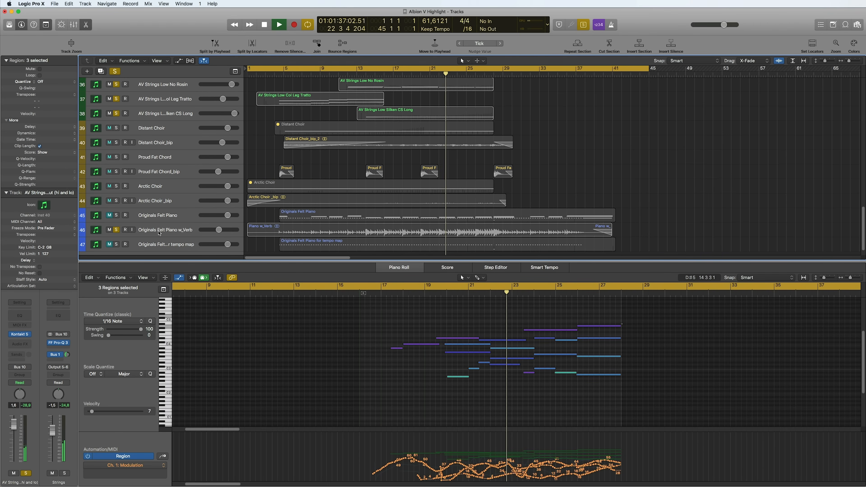
left_click(296, 232)
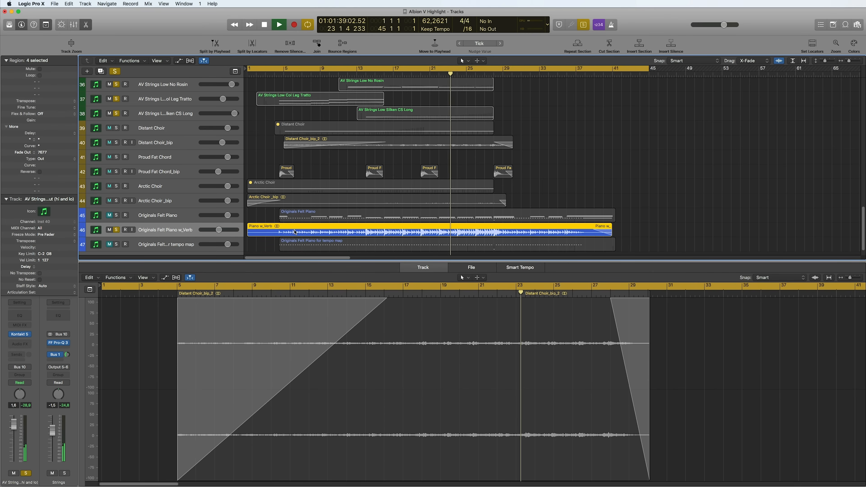
key("e")
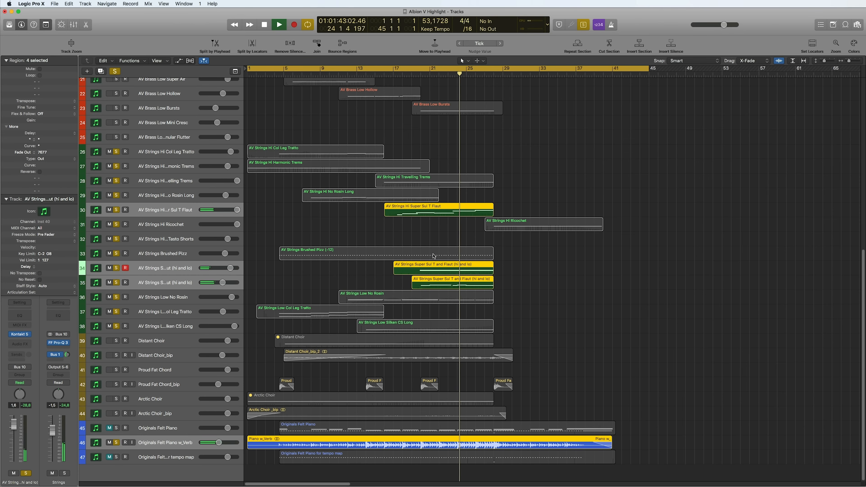
key("e")
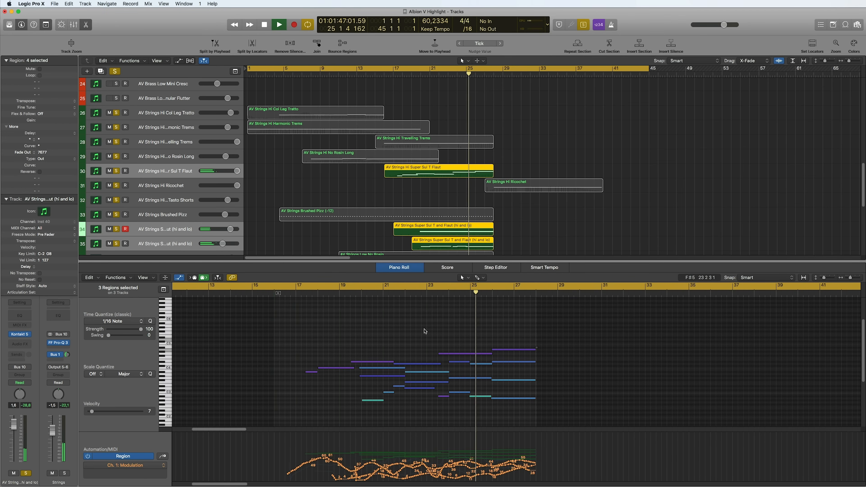
Step: Reduce the track heights so that more of the arrangement fits above the Piano Roll
scroll(515, 201, "down", 8)
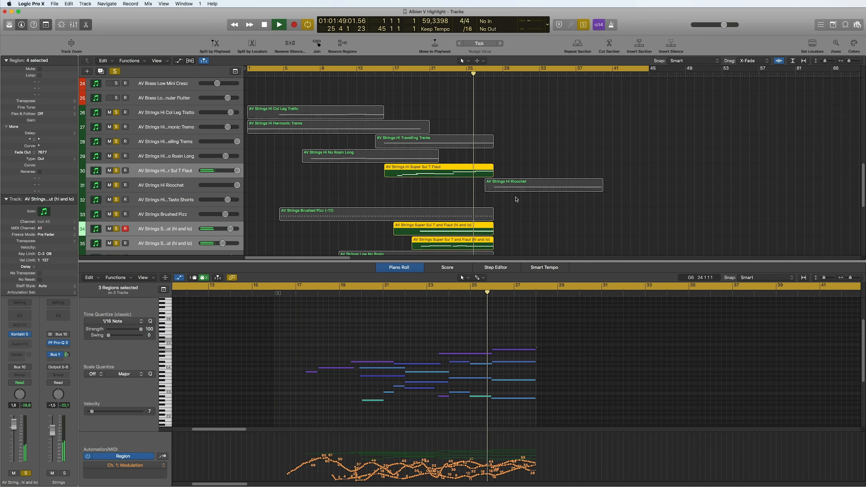
key("super+Up")
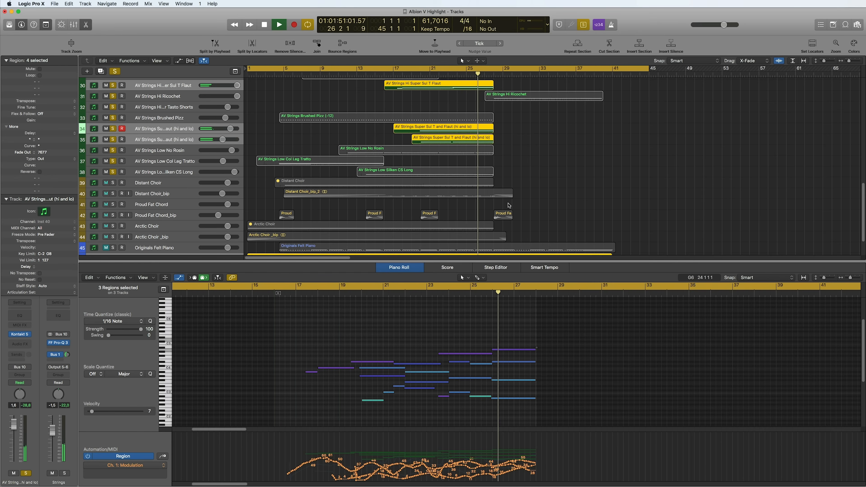
scroll(425, 94, "up", 3)
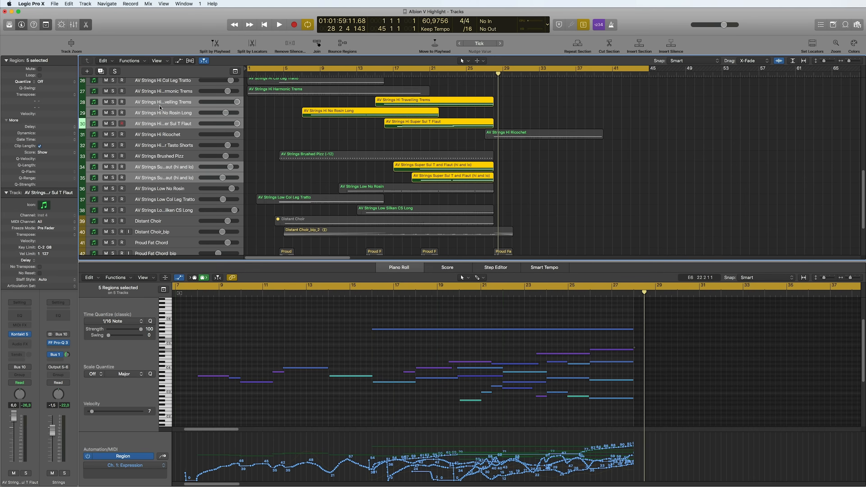
Step: Select all the strings tracks from AV Strings Hi Col Leg Tratto to AV Strings Low Silken CS Long
scroll(162, 115, "up", 5)
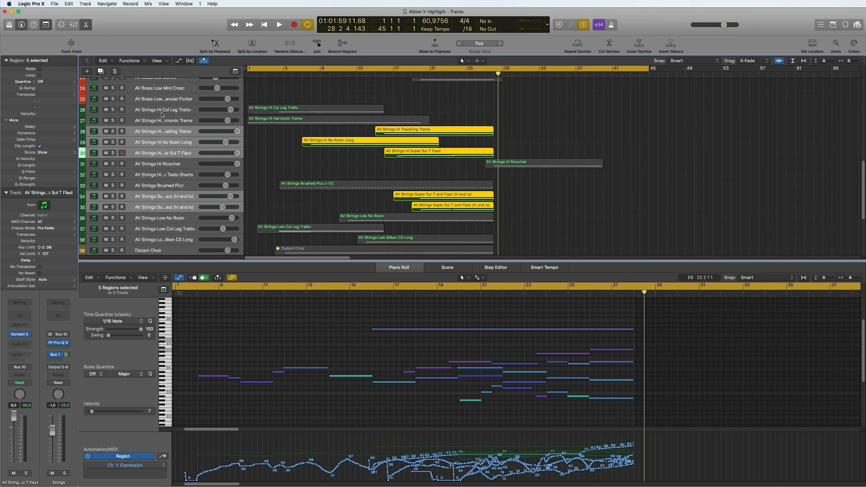
left_click(164, 109)
scroll(145, 190, "down", 4)
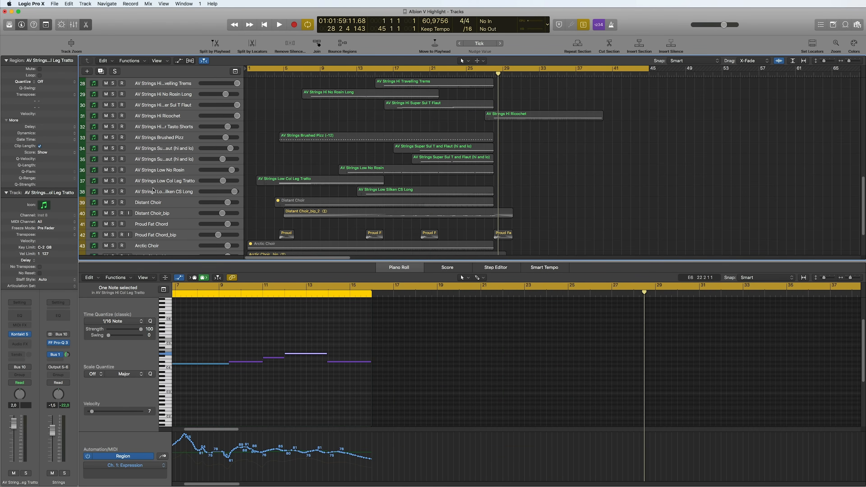
left_click(153, 190, "shift")
Step: Play the unsoloed arrangement from about bar 18 and follow the combined strings notes and expression curves in the Piano Roll
left_click(402, 74)
key("space")
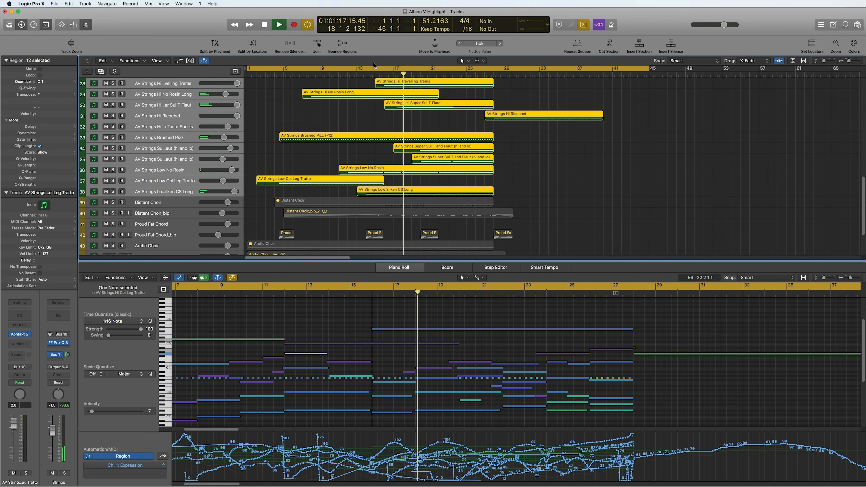
scroll(359, 198, "down", 5)
scroll(359, 195, "up", 4)
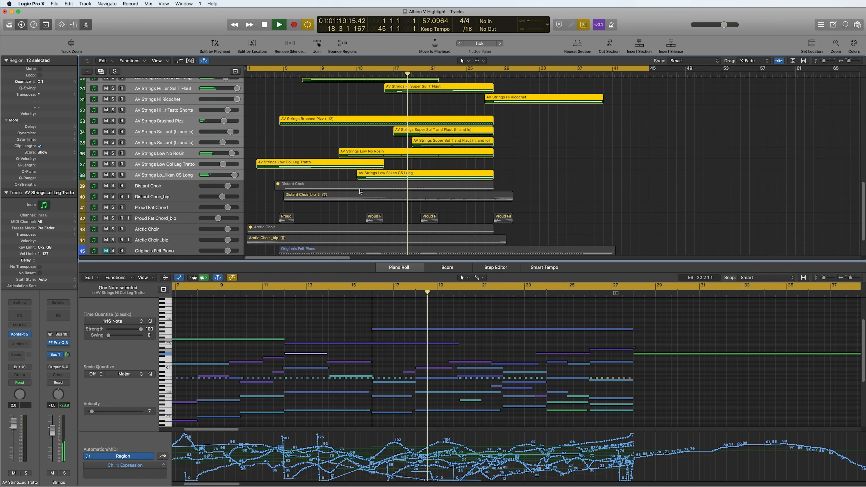
scroll(356, 215, "up", 1)
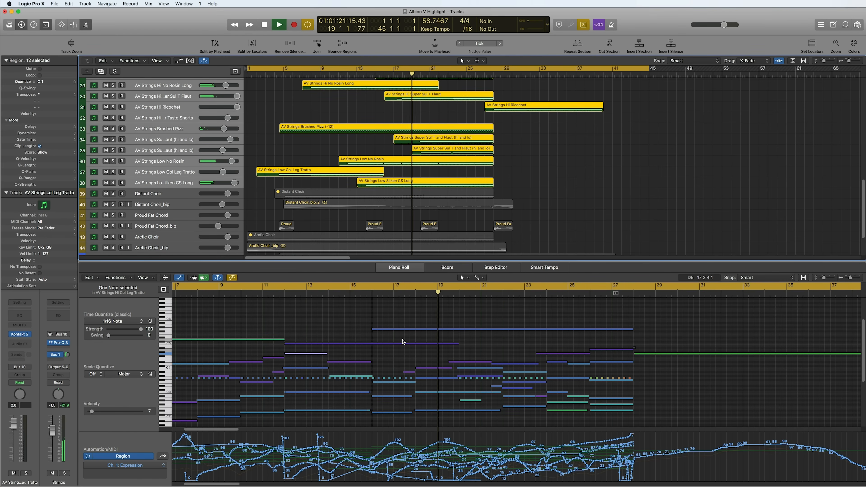
scroll(400, 338, "right", 5)
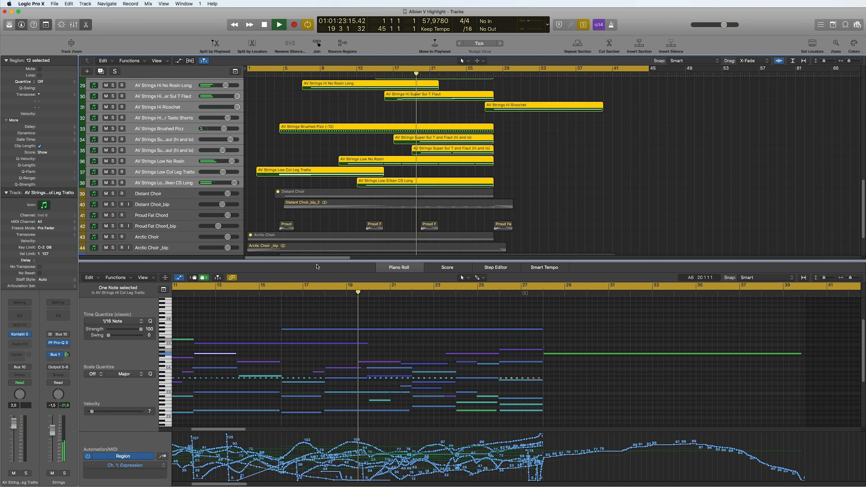
Step: Examine the strings regions through to AV Strings Hi Ricochet during playback and stop at bar 29
scroll(317, 179, "up", 4)
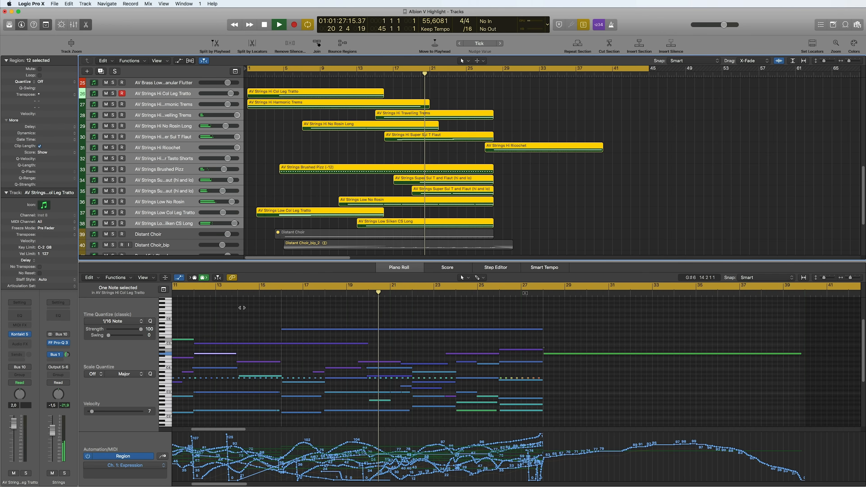
scroll(321, 348, "right", 1)
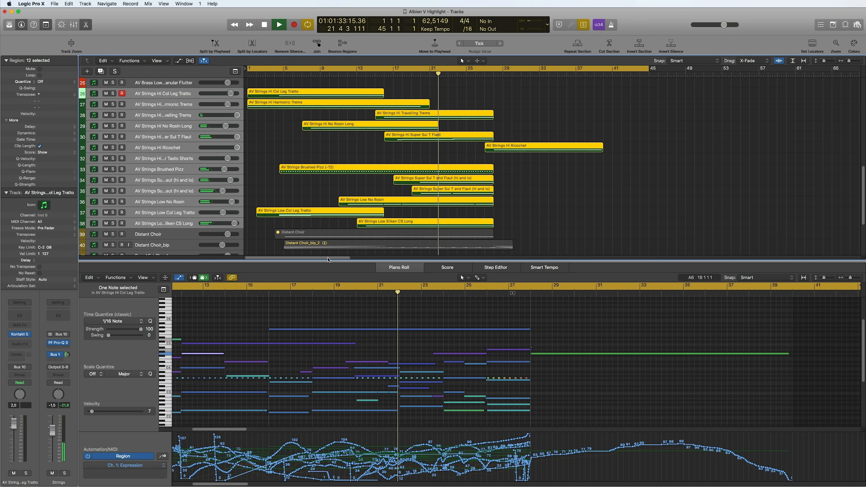
scroll(332, 173, "down", 2)
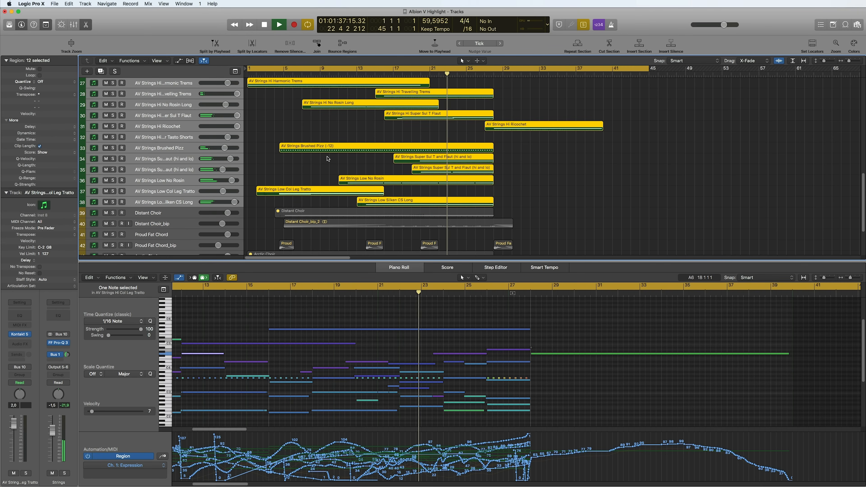
scroll(352, 161, "up", 1)
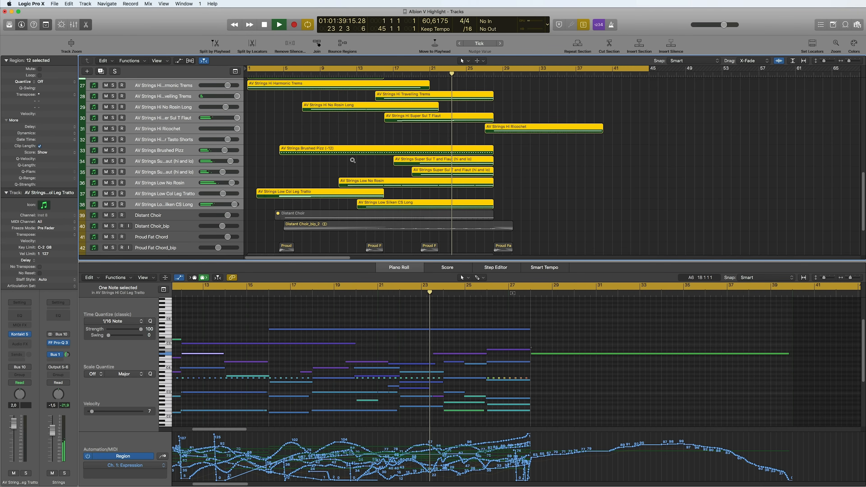
scroll(353, 163, "up", 1)
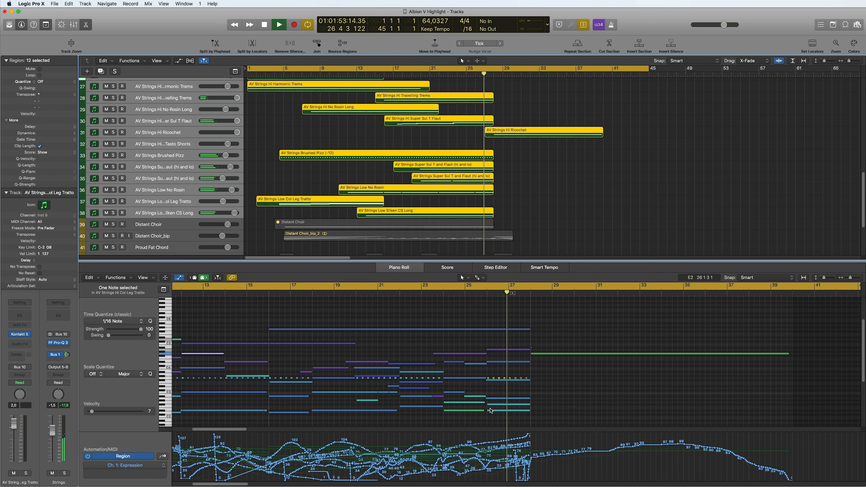
scroll(428, 443, "right", 1)
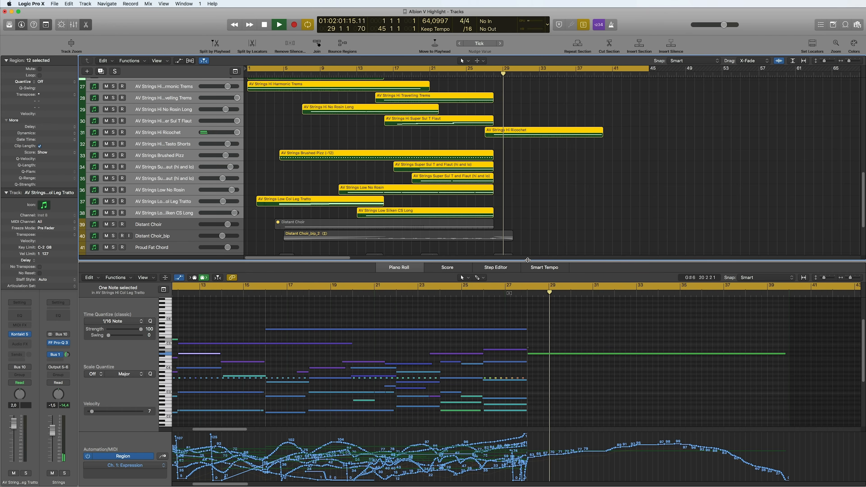
key("space")
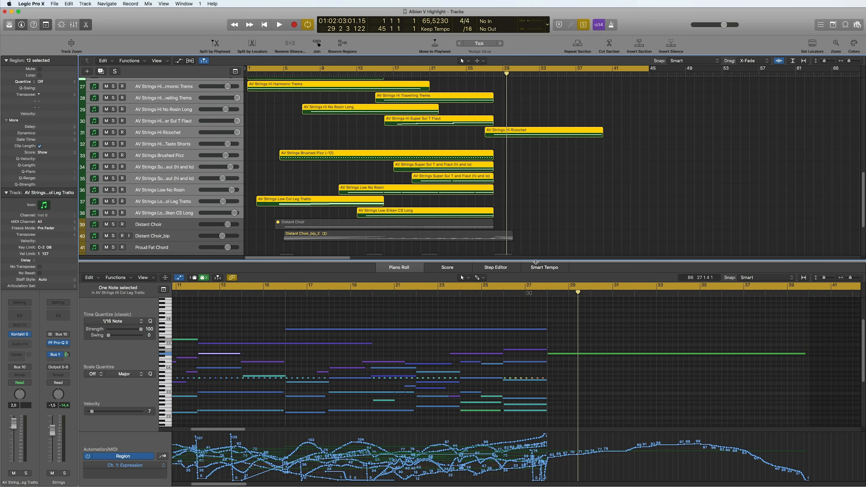
Step: Show the AV Strings Hi Ricochet region and the AV Strings Low No Rosin region in the Piano Roll, and enlarge the track heights
left_click(552, 133)
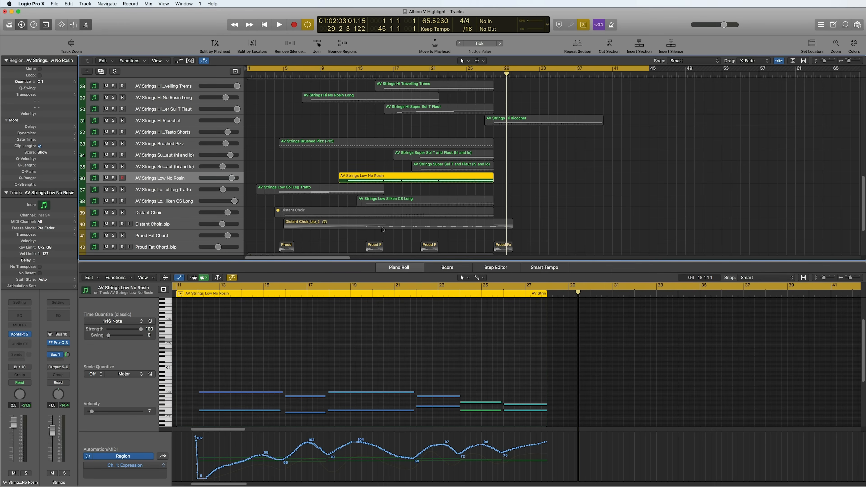
key("super+Down")
key("super+Down")
key("super+Down")
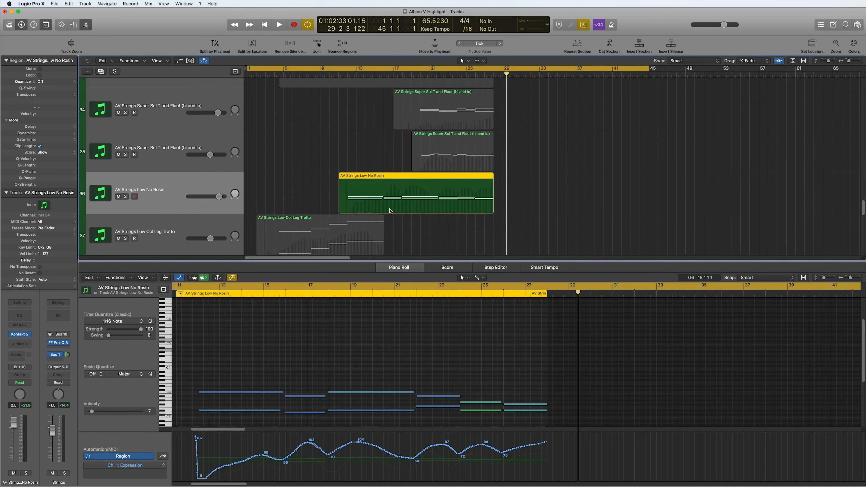
Step: Select the AV Strings Low Silken CS Long track, view its modulation curve and Kontakt instrument, and close the instrument window
key("super+Up")
key("super+Up")
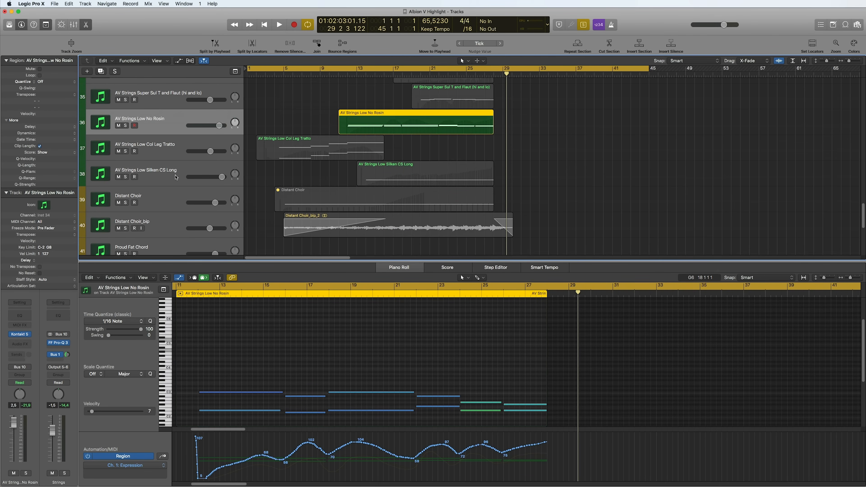
left_click(133, 180)
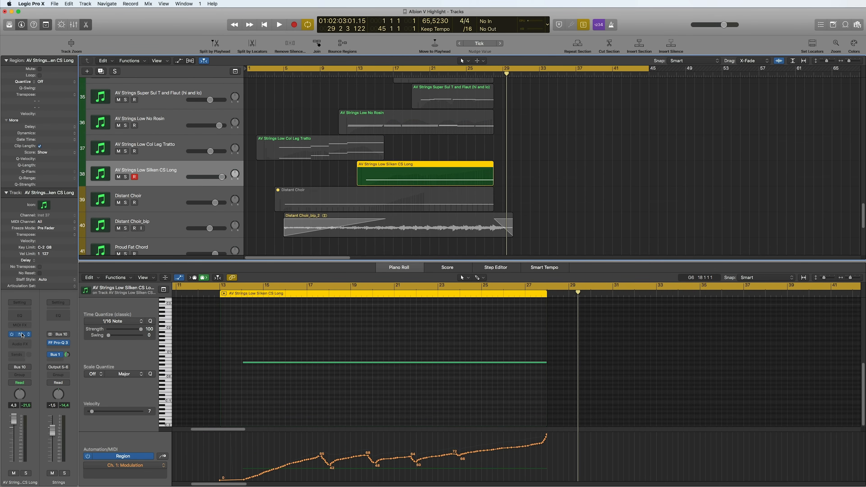
left_click(21, 335)
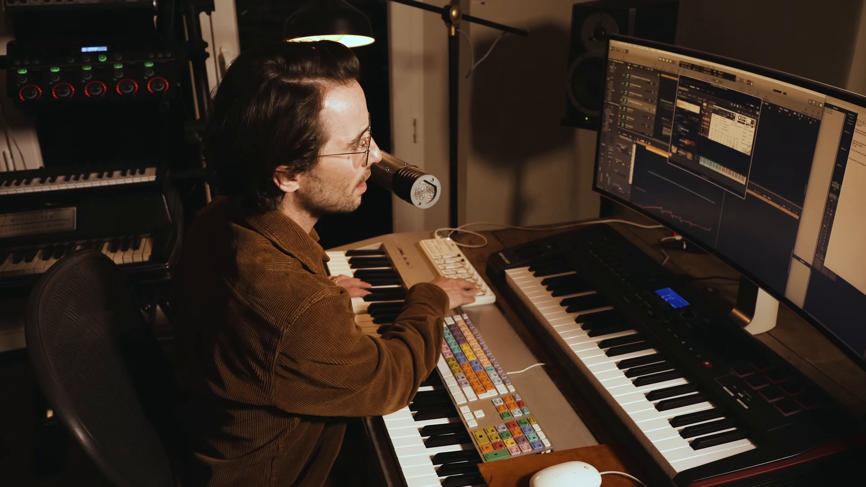
key("super+w")
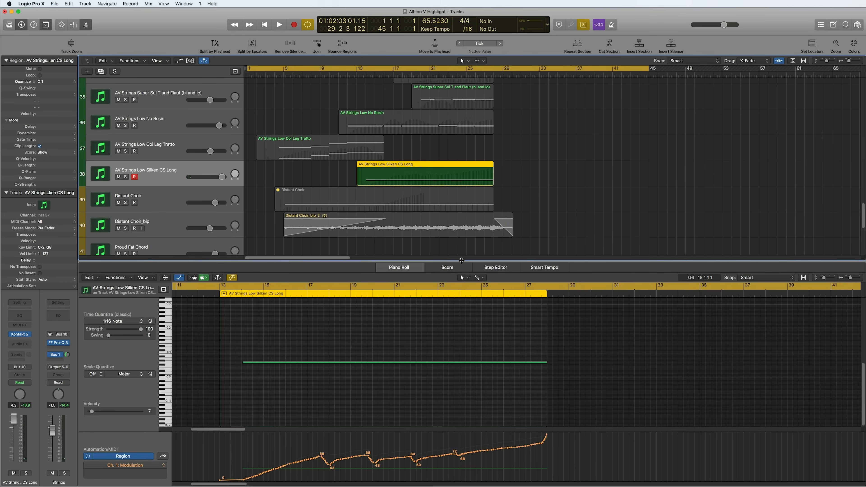
Step: Hide the Piano Roll and deselect the AV Strings Low Silken CS Long region
key("e")
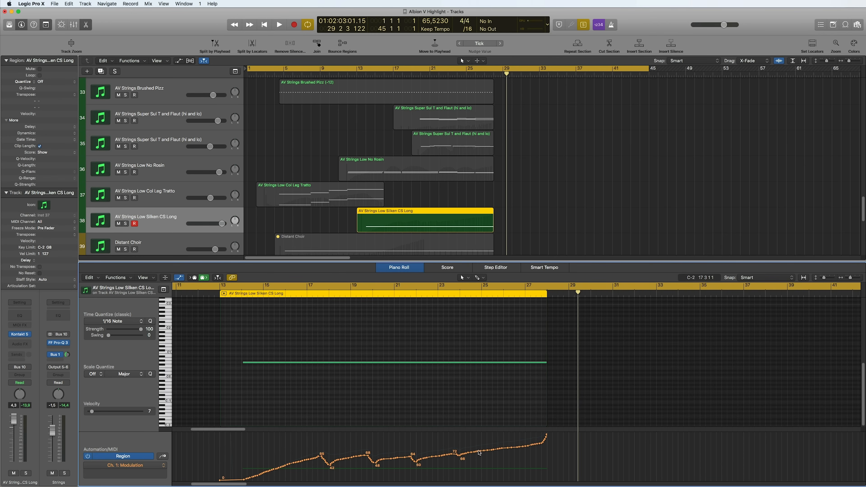
key("e")
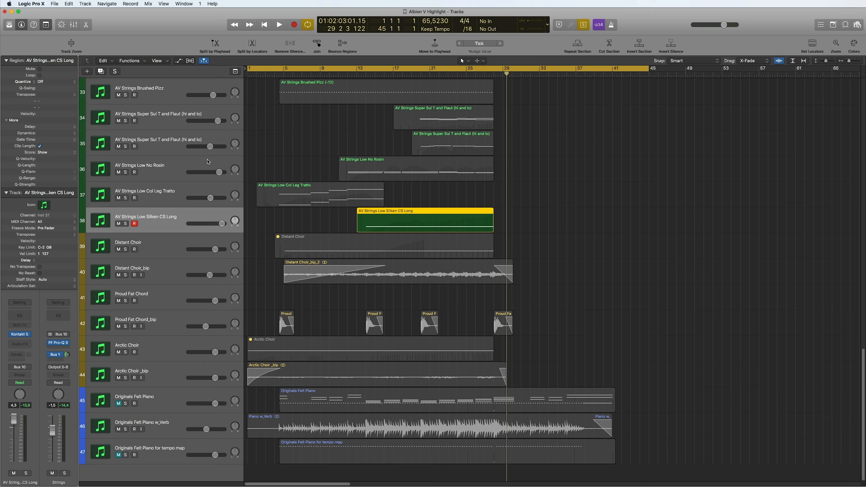
left_click(282, 226)
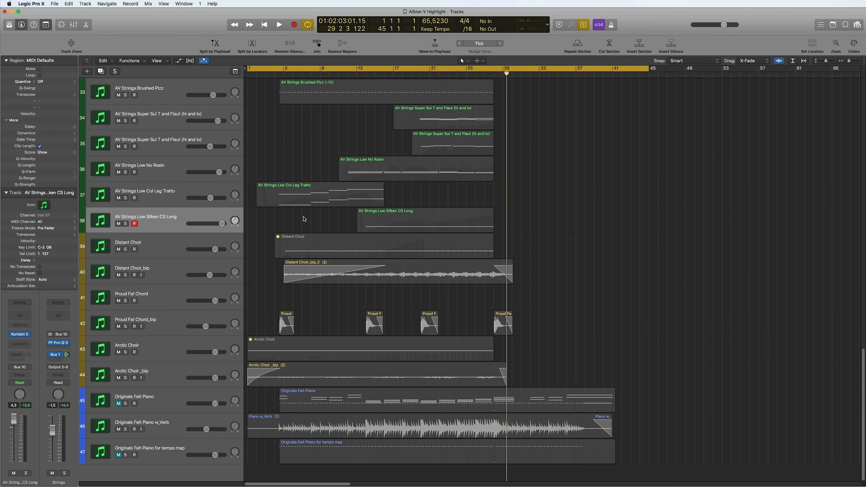
Step: Select the AV Strings Low Silken CS Long, Distant Choir_bip and Arctic Choir_bip tracks and play their regions alone from about bar 18
left_click(170, 282)
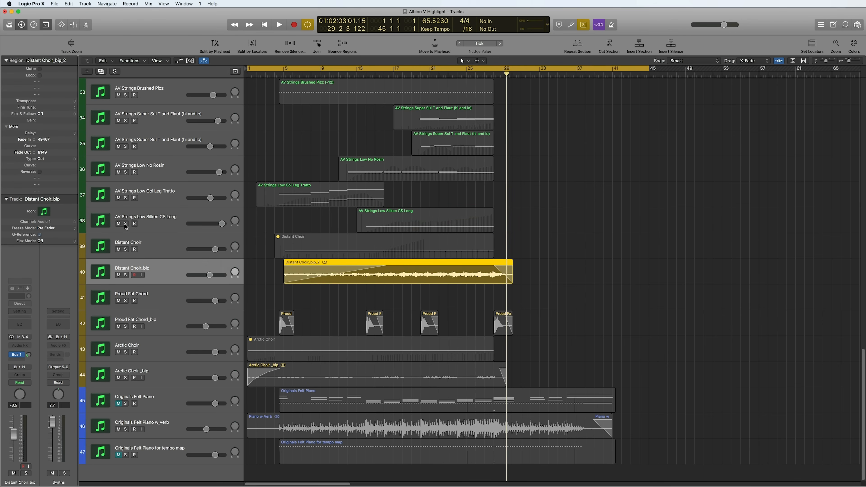
left_click(154, 215, "shift")
left_click(157, 242, "super")
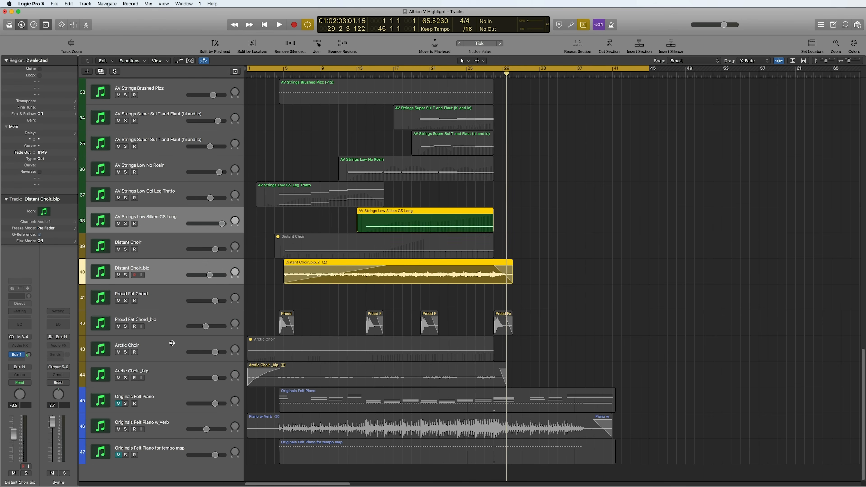
left_click(153, 372, "super")
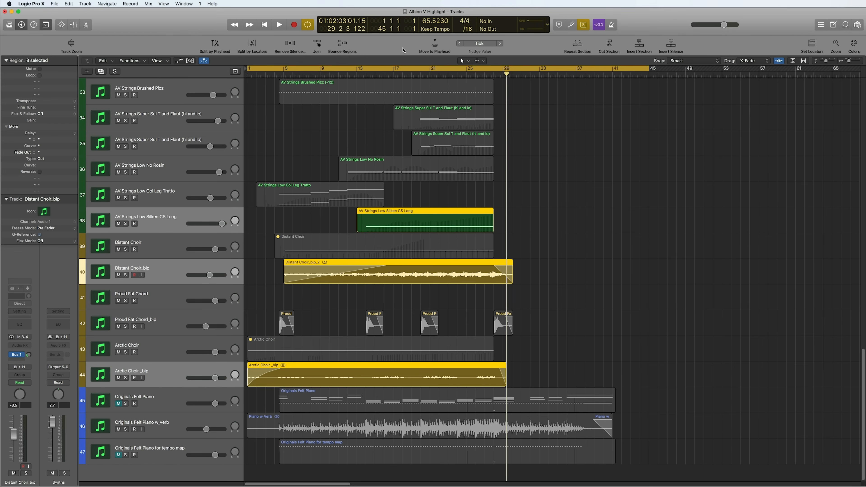
left_click(409, 73)
key("space")
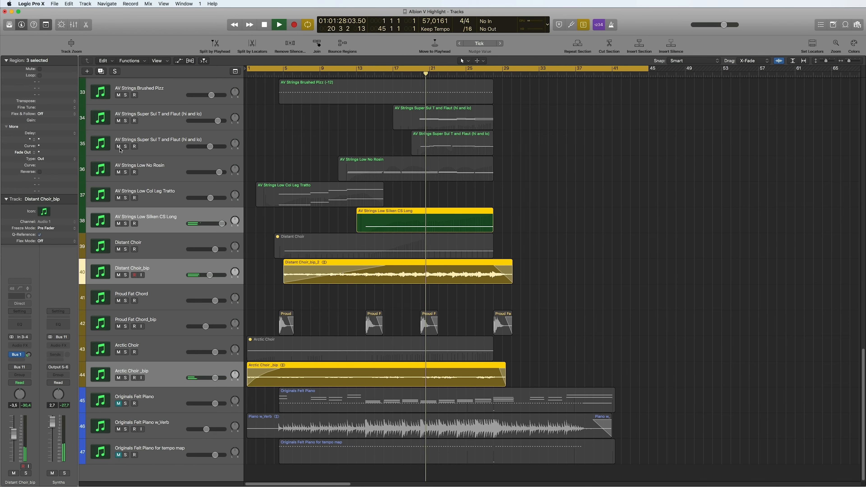
left_click(150, 167, "shift")
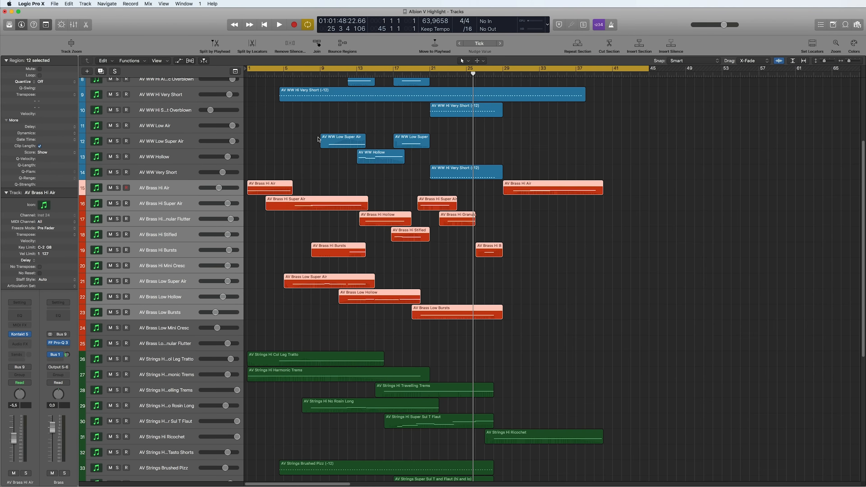
Step: Solo the selected brass regions, play them from about bar 6 and enlarge the track heights slightly
key("ctrl+s")
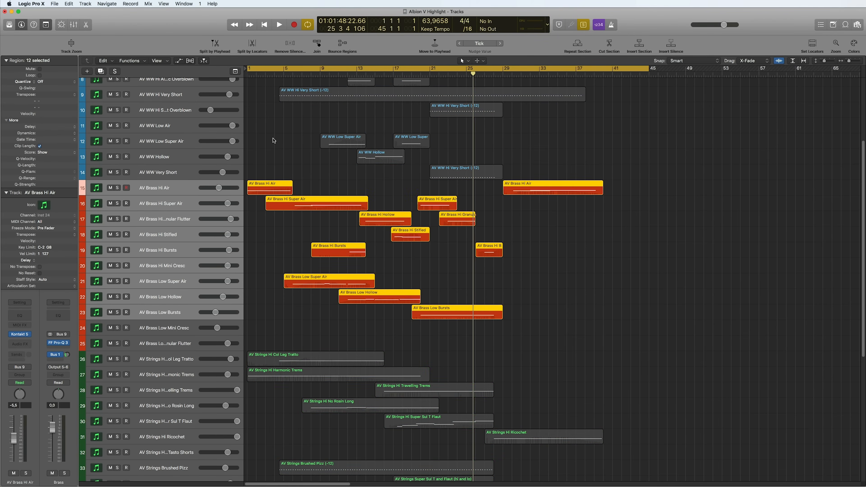
left_click(294, 73)
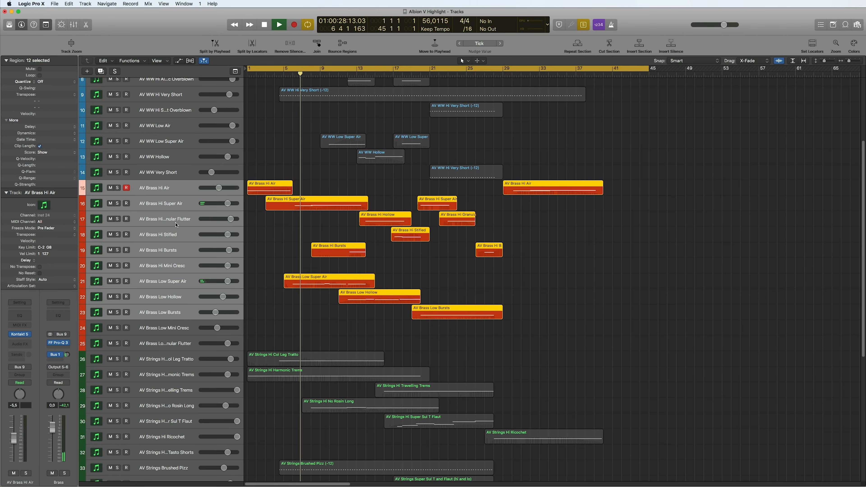
scroll(278, 249, "up", 3)
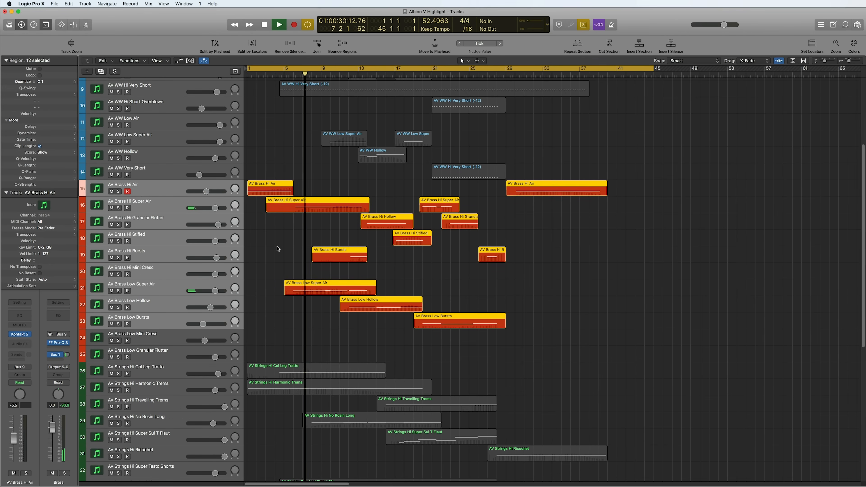
Step: Show the brass regions' notes in the Piano Roll during playback and hide the editor again
key("p")
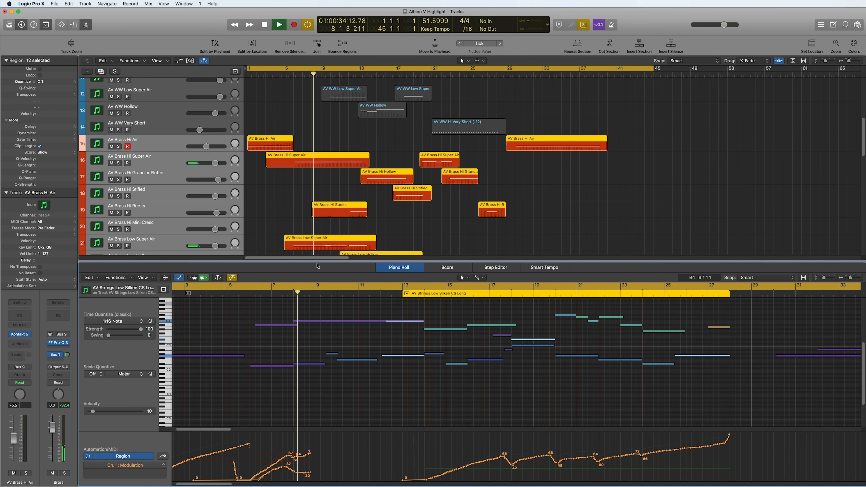
scroll(321, 240, "down", 3)
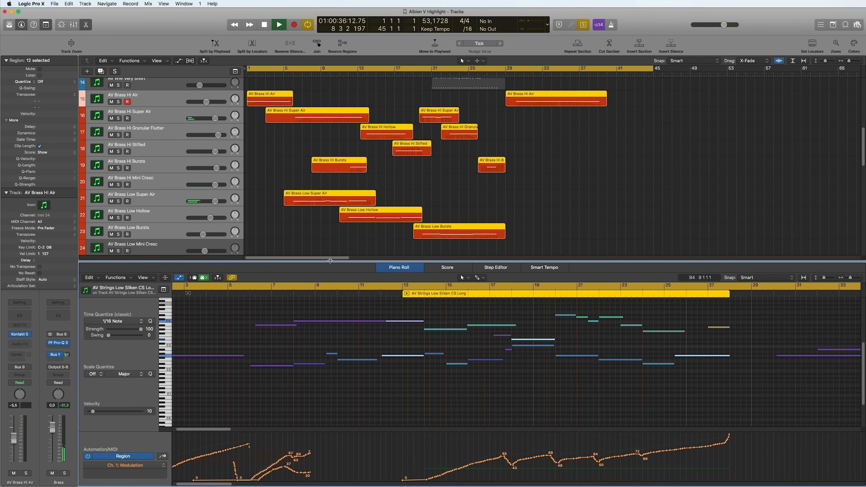
key("p")
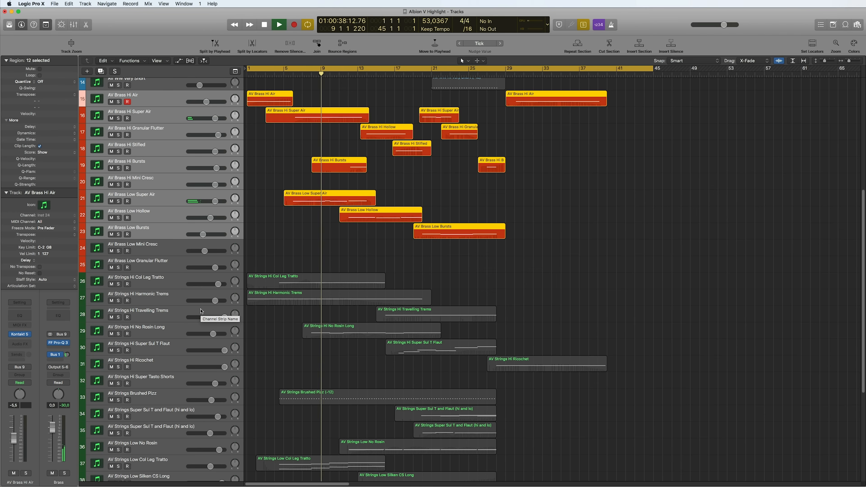
Step: Add the Originals Felt Piano w_Verb track to the soloed brass selection and listen to them together
scroll(207, 303, "down", 5)
scroll(206, 304, "down", 3)
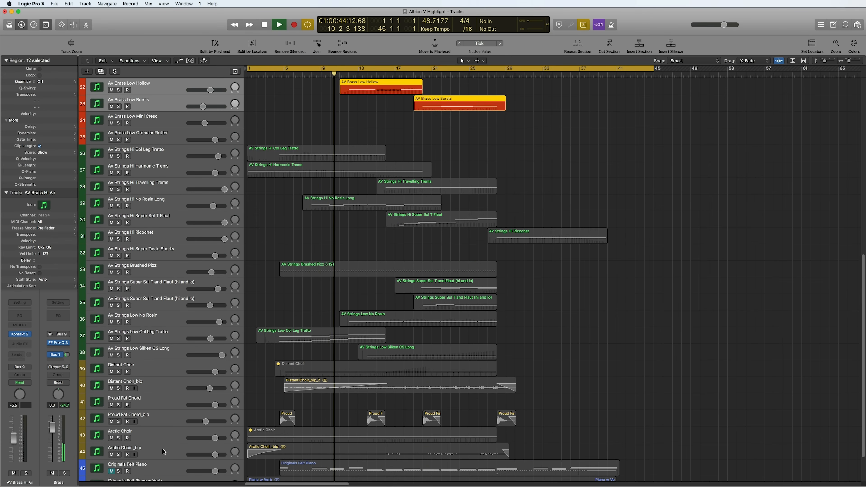
scroll(164, 451, "down", 3)
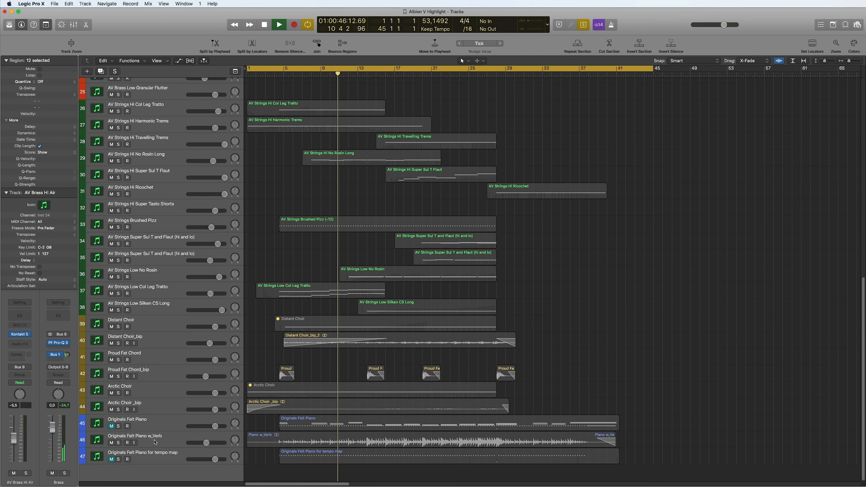
left_click(154, 443)
scroll(343, 249, "up", 12)
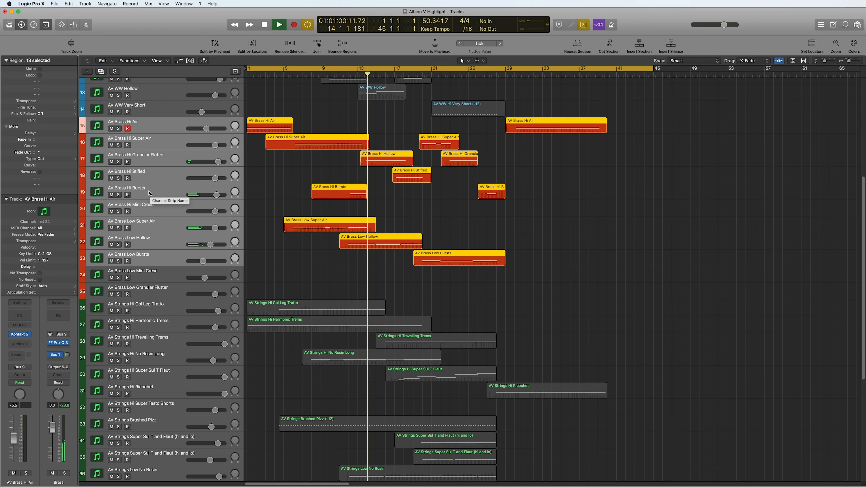
Step: Stop playback, select the AV Brass Hi Bursts track and open its Kontakt instrument
key("space")
left_click(113, 190)
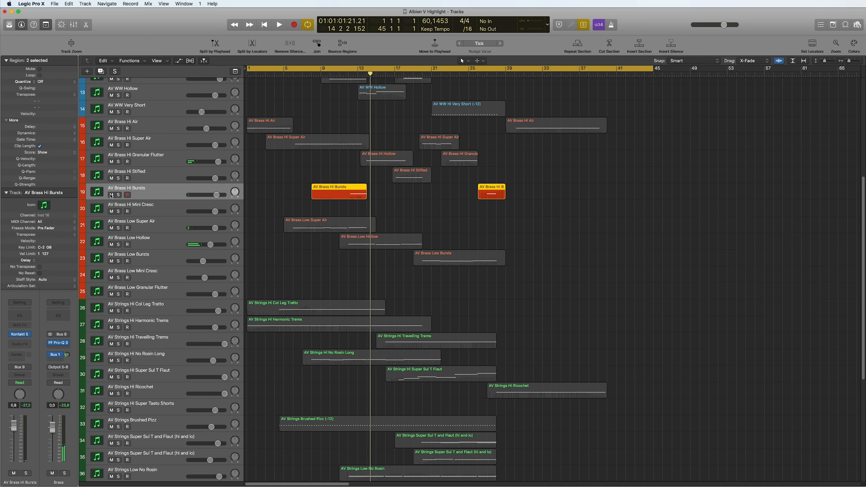
left_click(22, 336)
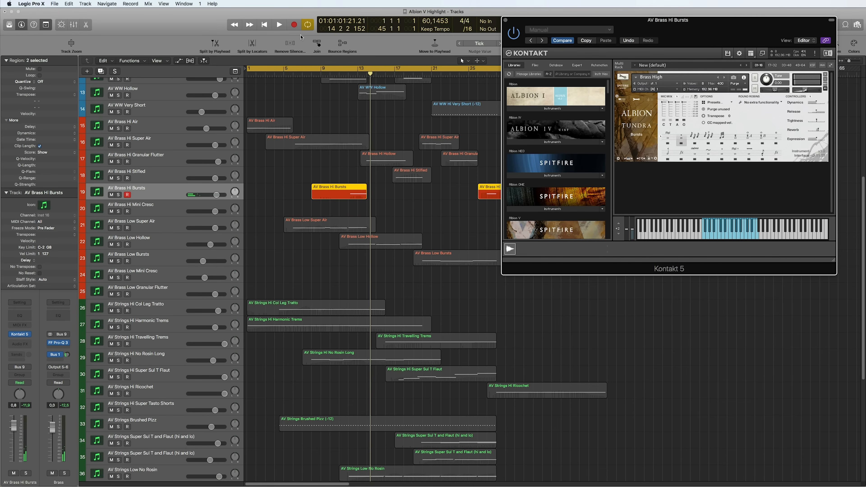
Step: Select the brass tracks from AV Brass Hi Air to AV Brass Low Granular Flutter, play from about bar 13 and solo them all
key("ctrl+s")
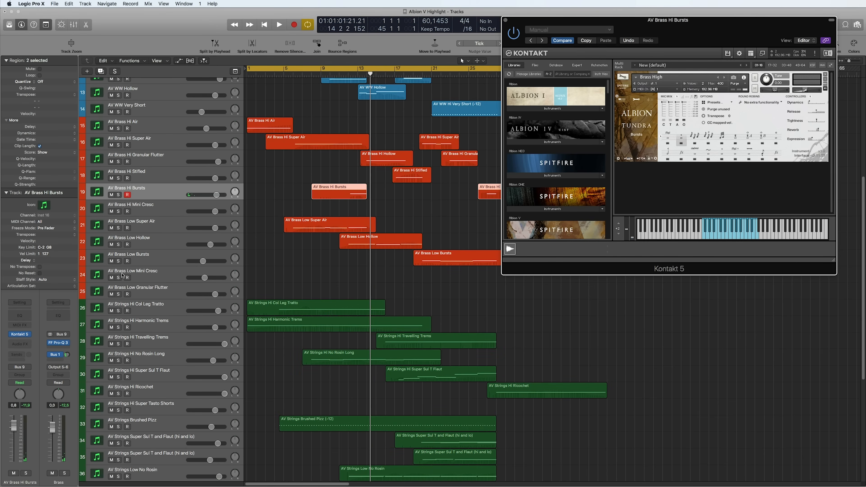
left_click(150, 124)
left_click(147, 294, "shift")
key("ctrl+s")
left_click(359, 76)
key("space")
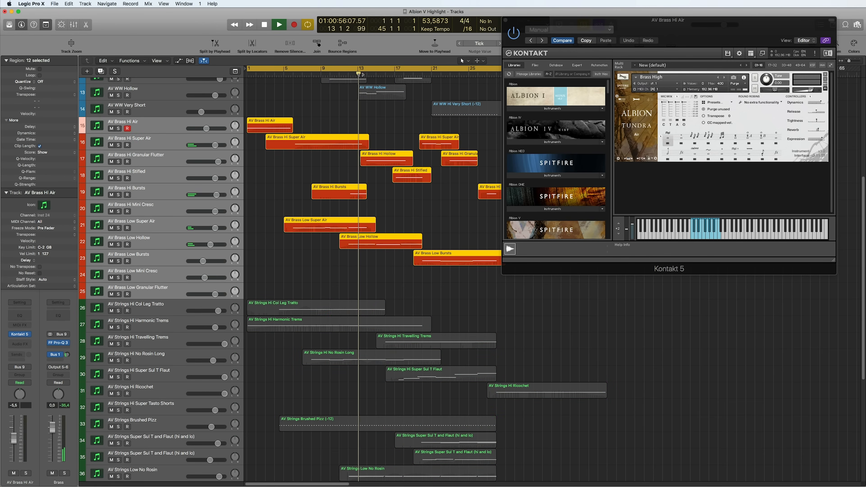
left_click(119, 129)
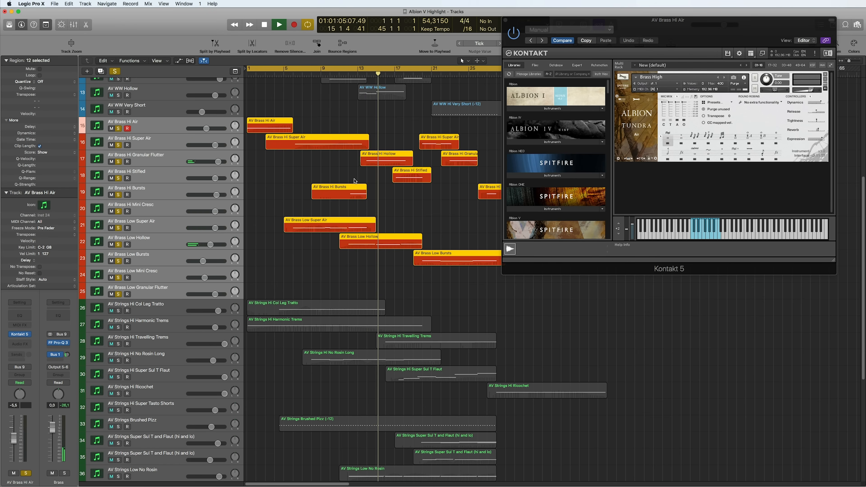
Step: View the AV Brass Low Hollow instrument, and solo the strings tracks from AV Strings Hi Col Leg Tratto to AV Strings Low Silken CS Long alongside the brass
left_click(152, 242)
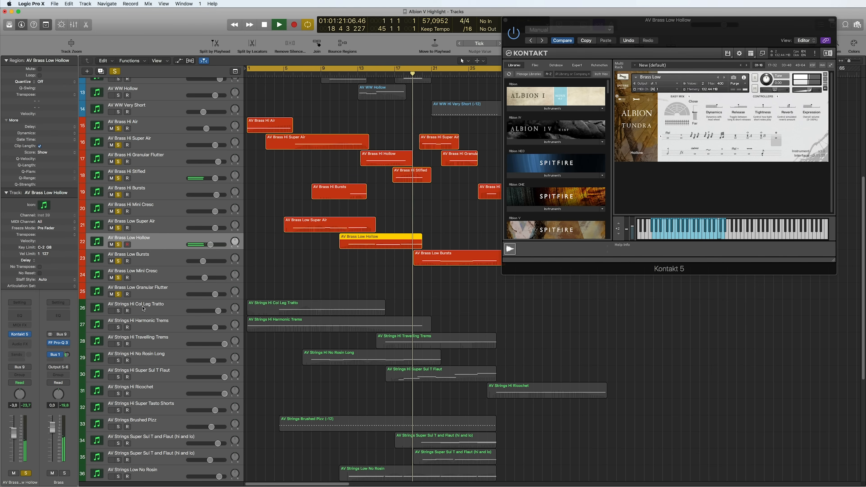
left_click(135, 312)
scroll(123, 313, "down", 1)
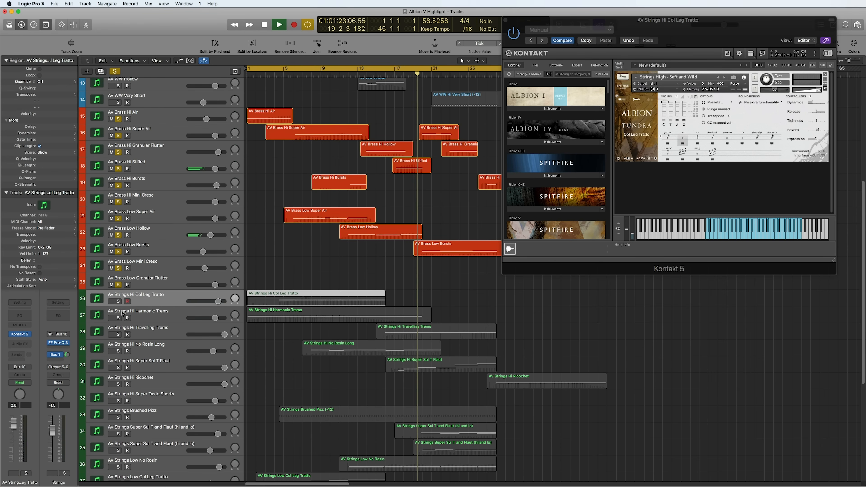
scroll(122, 314, "down", 6)
left_click(122, 393, "shift")
left_click(121, 393)
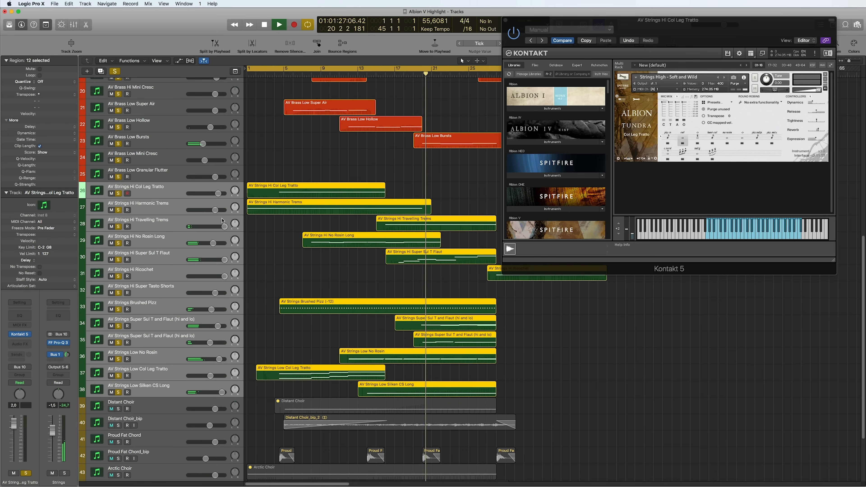
Step: Compare the brass with and without the strings by switching the solo of all strings tracks off and on during playback
scroll(399, 260, "up", 5)
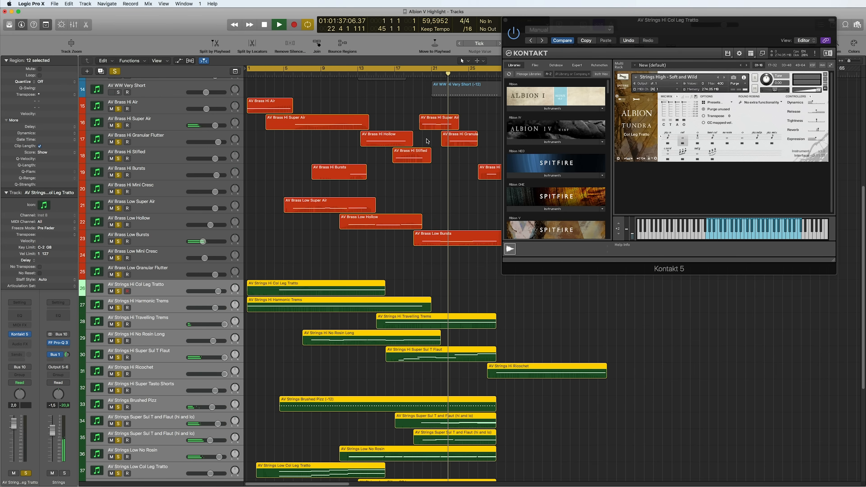
scroll(427, 141, "right", 5)
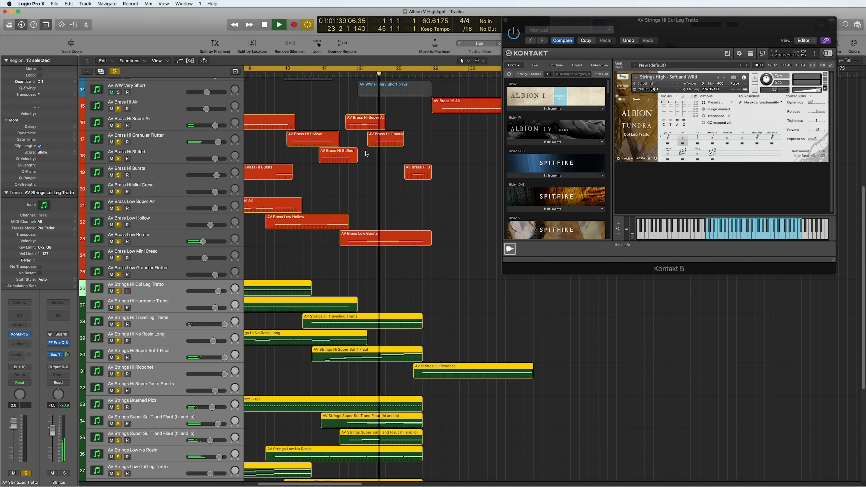
left_click(118, 292)
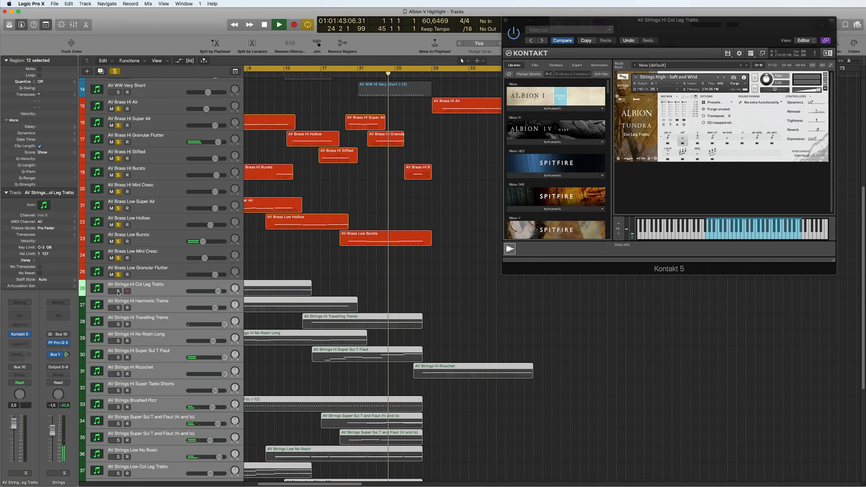
left_click(118, 292)
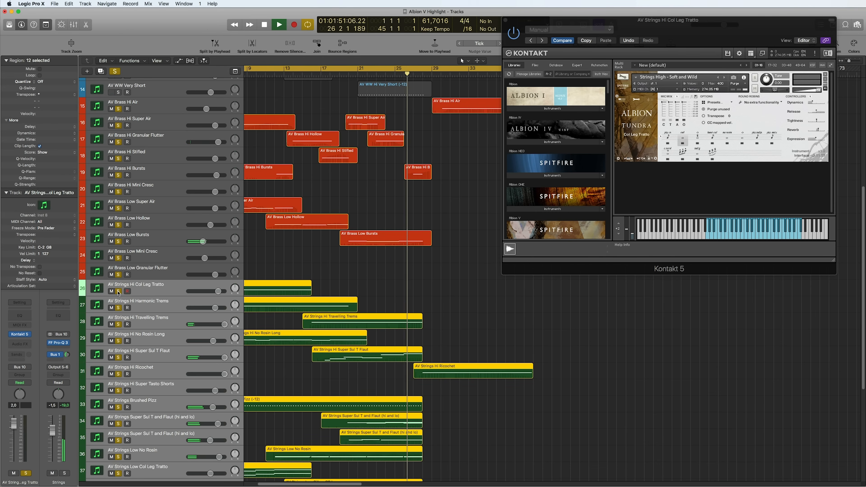
left_click(119, 292)
left_click(118, 291)
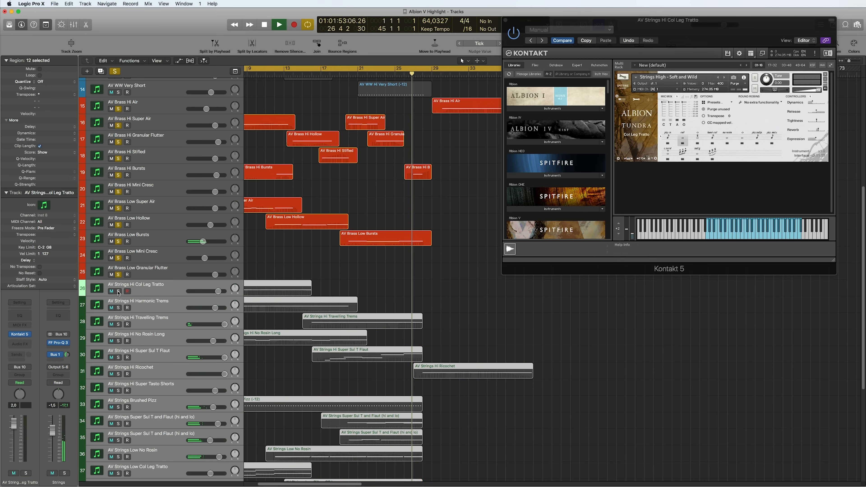
left_click(119, 292)
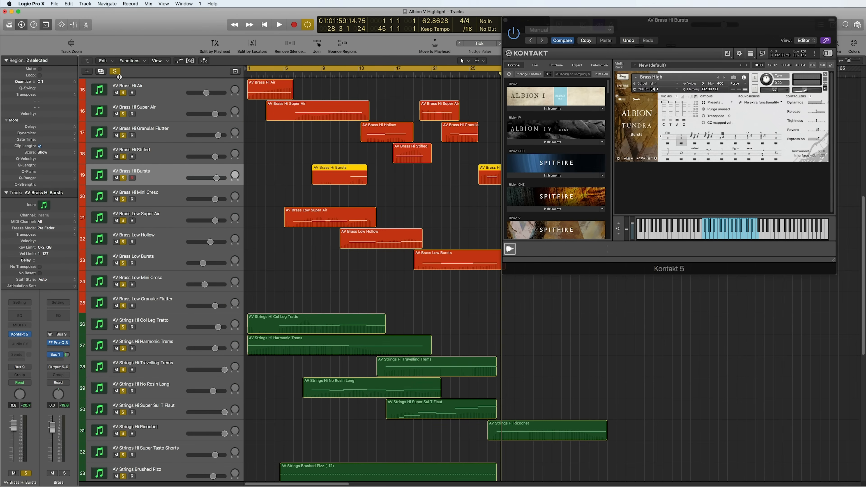
Step: Clear all track solos and move the AV Brass Hi Bursts instrument window slightly aside
left_click(118, 73)
left_click_drag(691, 27, 703, 21)
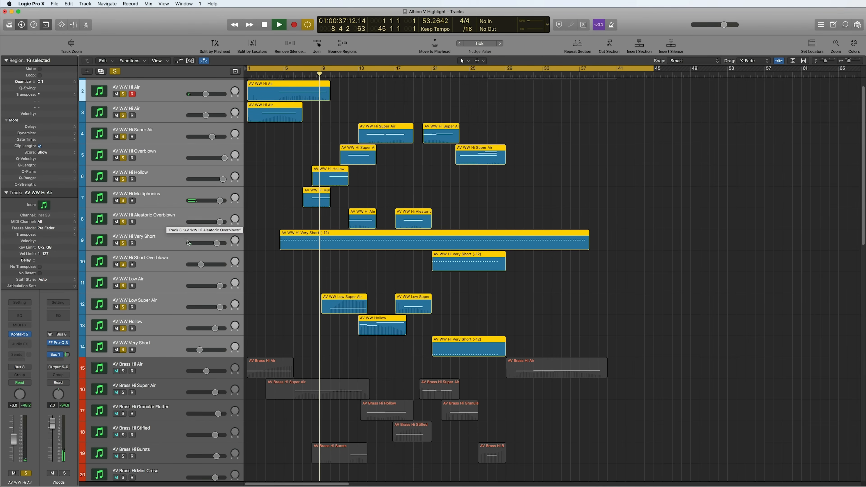
Step: Reduce the height of all tracks and solo Originals Felt Piano w_Verb alongside the playing woodwinds
key("super+Up")
key("super+Up")
key("super+Up")
key("super+Up")
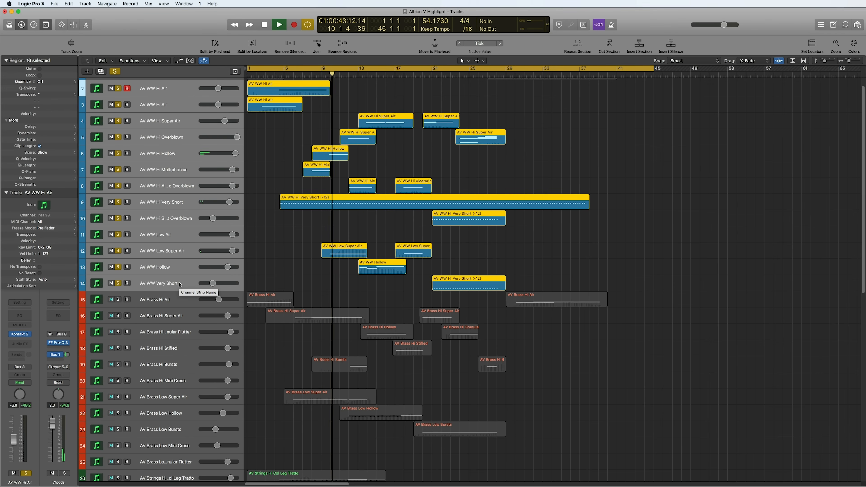
scroll(180, 285, "down", 15)
left_click(117, 440)
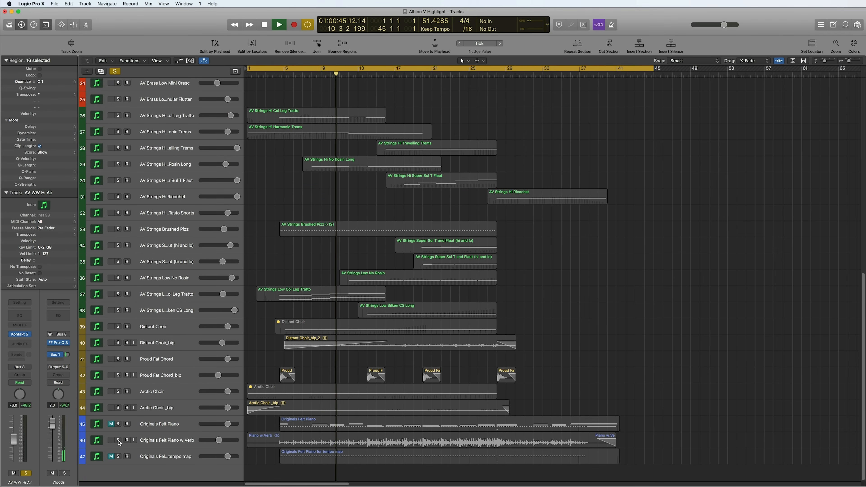
Step: View the selected woodwind regions' MIDI in the Piano Roll during playback, and close the editor
scroll(218, 311, "up", 2)
scroll(218, 311, "up", 15)
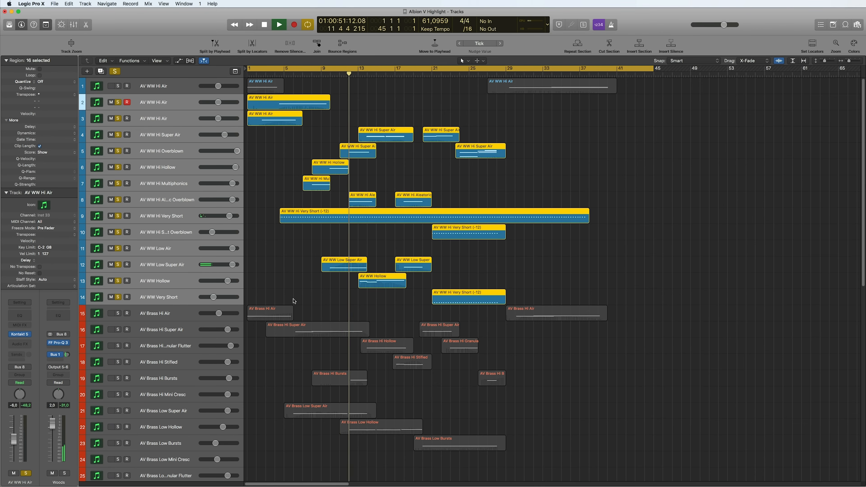
key("p")
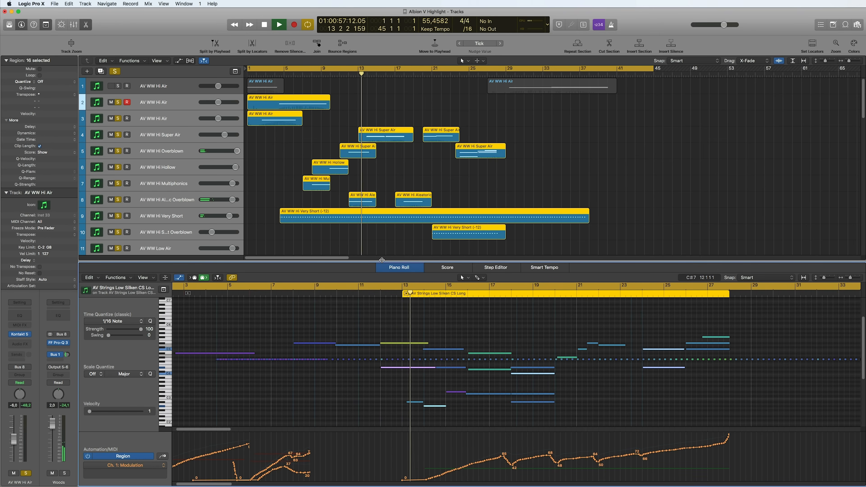
key("p")
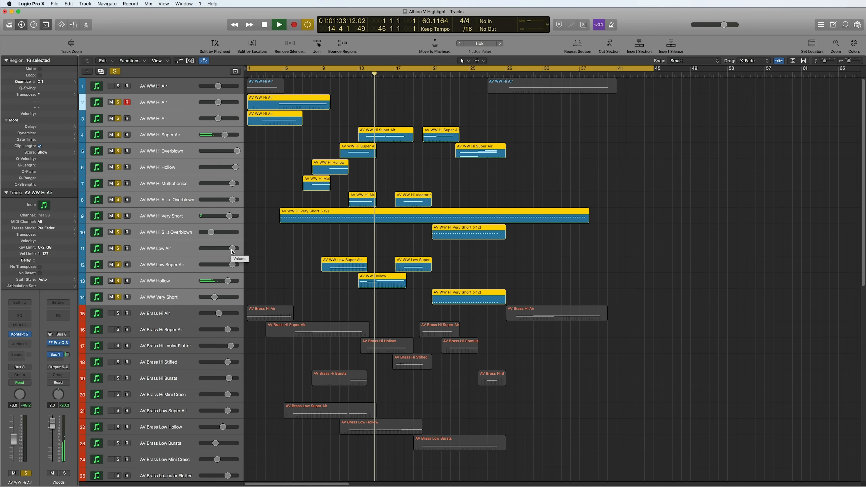
Step: Select the brass tracks from AV Brass Hi Air to AV Brass Low Granular Flutter and solo them with the woodwinds
scroll(254, 247, "down", 2)
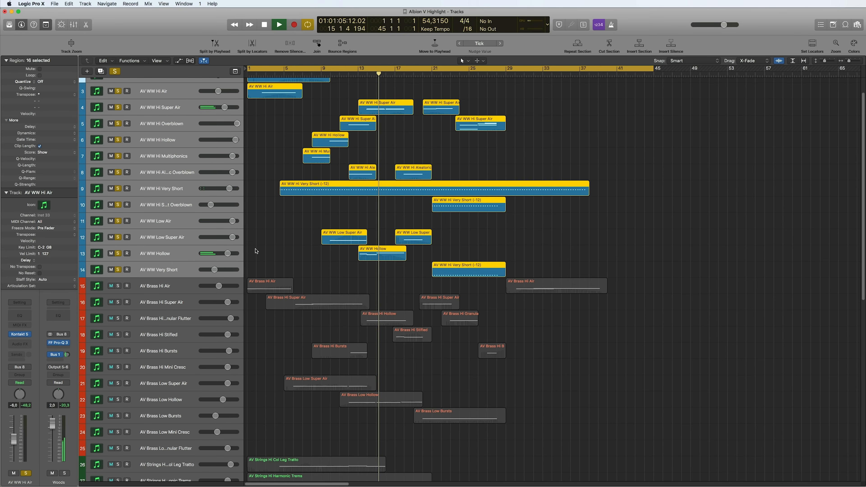
left_click(171, 289)
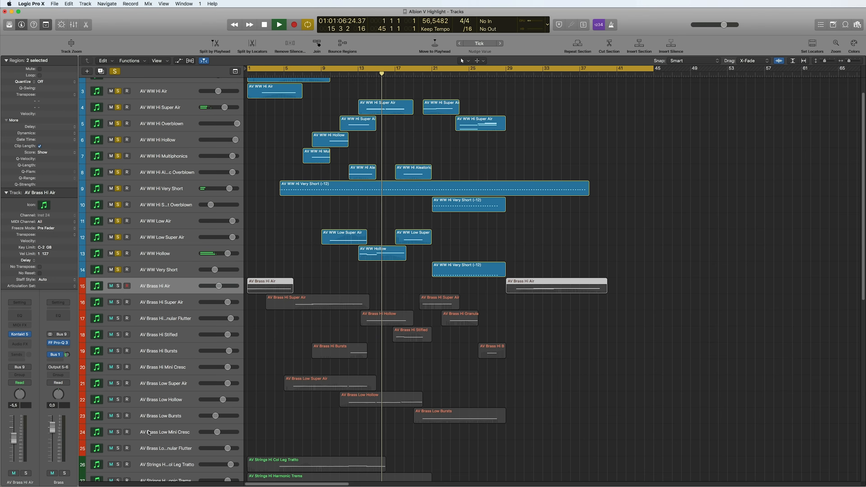
left_click(147, 452, "shift")
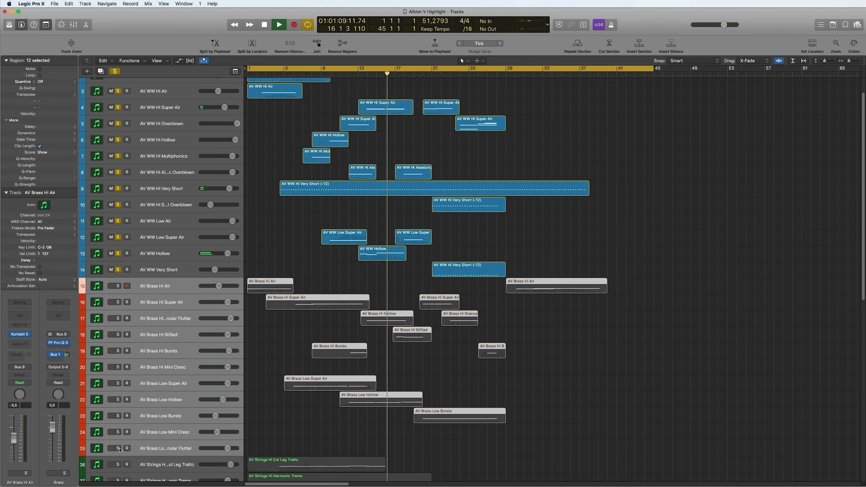
left_click(119, 448)
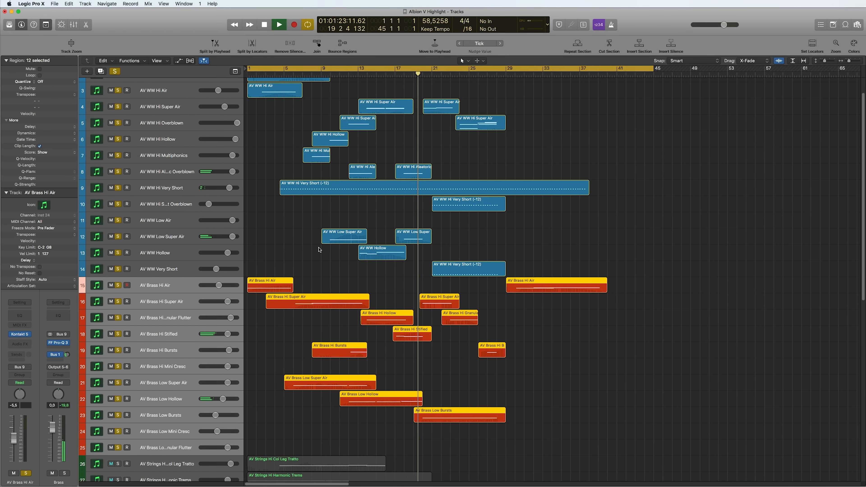
Step: Compare the woodwinds with and without the brass by switching the brass tracks' solo off and on during playback
left_click(111, 285)
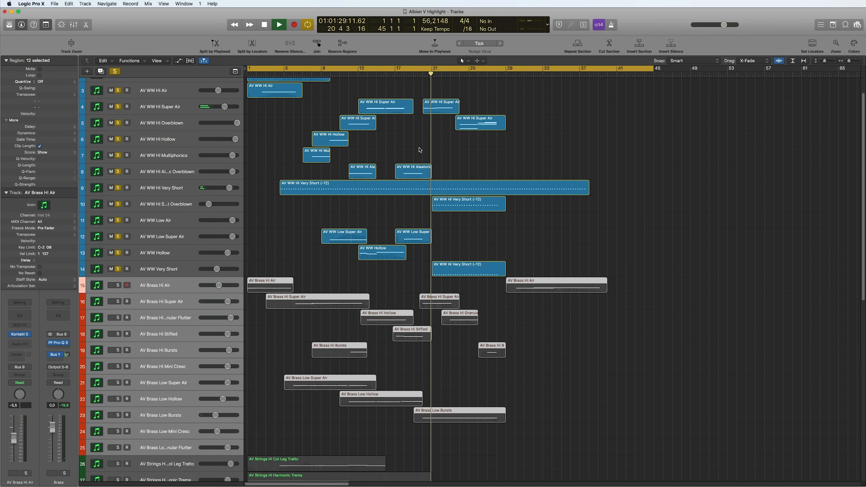
left_click(117, 288)
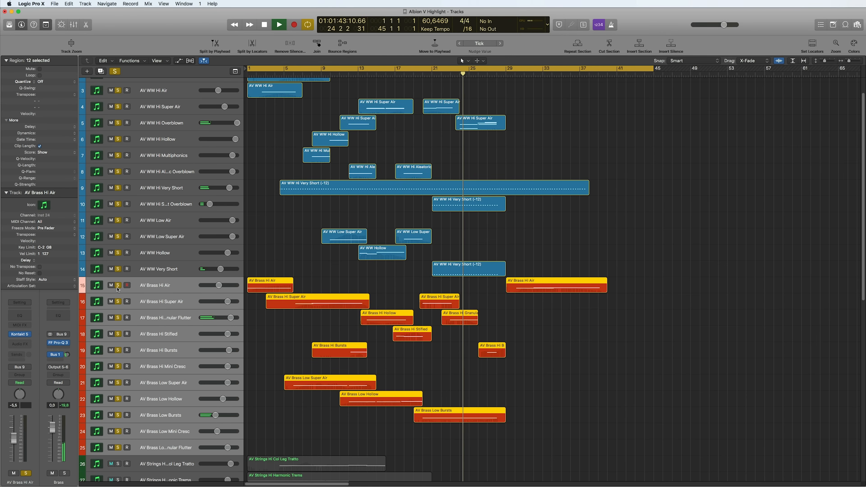
left_click(117, 286)
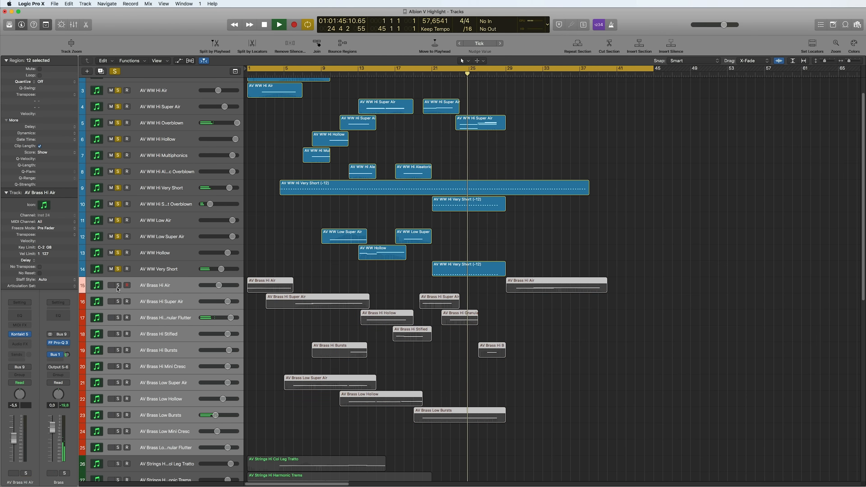
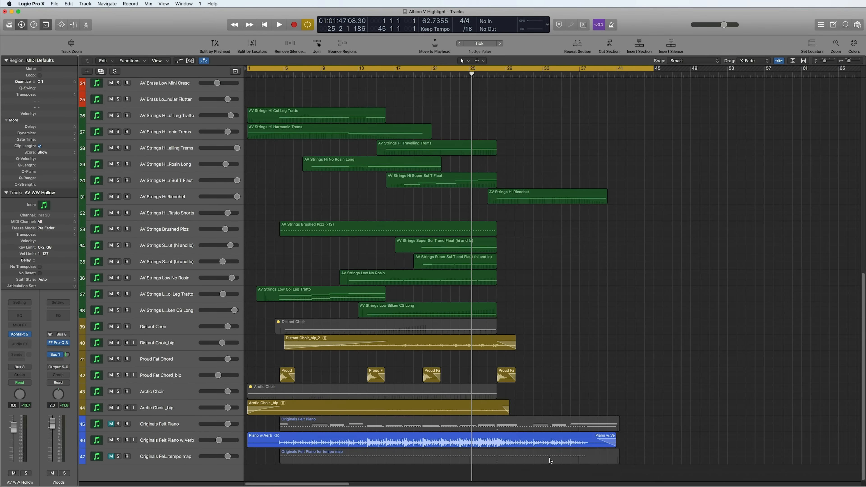
Step: Play from bar 29 and solo the first AV WW Hi Air track together with AV Brass Hi Air
scroll(557, 273, "up", 10)
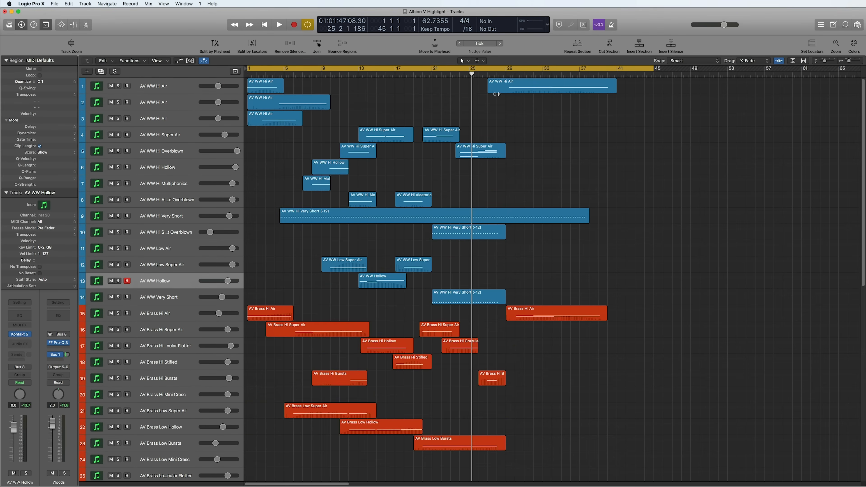
left_click(507, 75)
key("space")
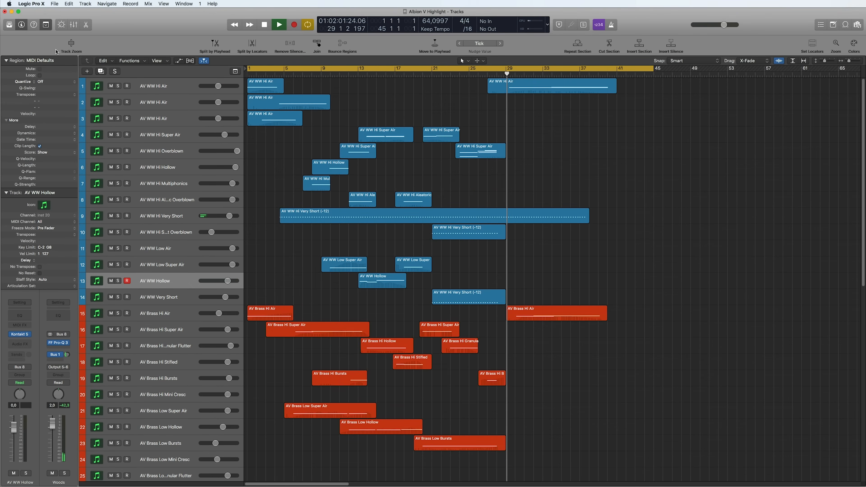
left_click(118, 86)
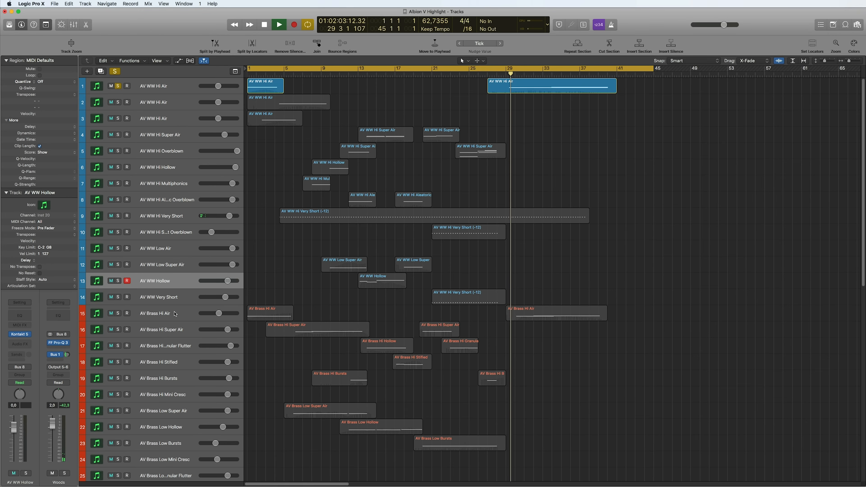
left_click(118, 313)
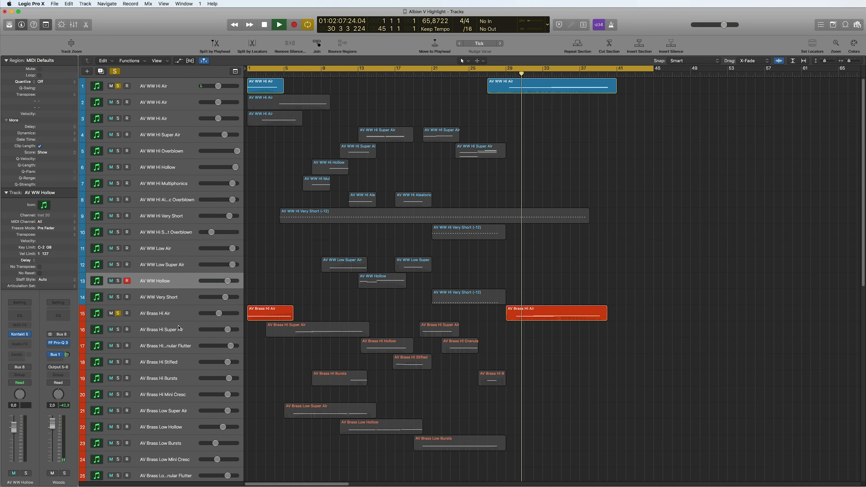
Step: Add AV Strings Hi Ricochet to the soloed ending tracks, check the remaining tracks, and clear all solos
scroll(180, 326, "down", 5)
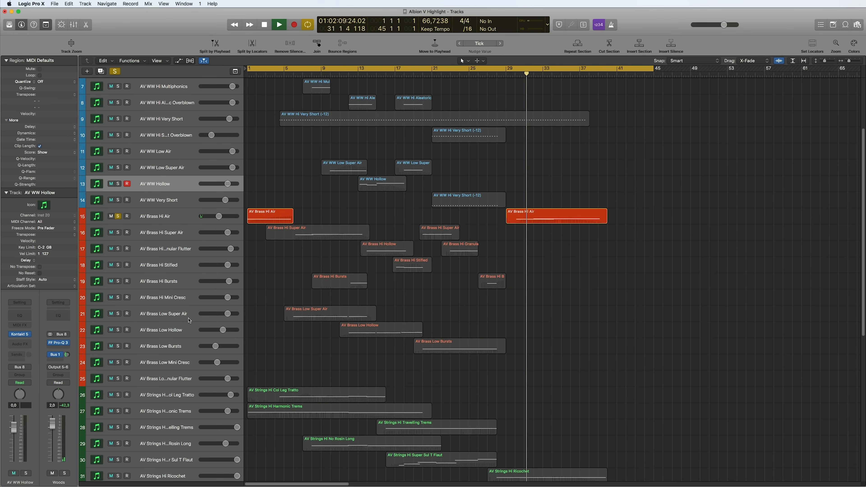
scroll(190, 322, "down", 5)
left_click(118, 377)
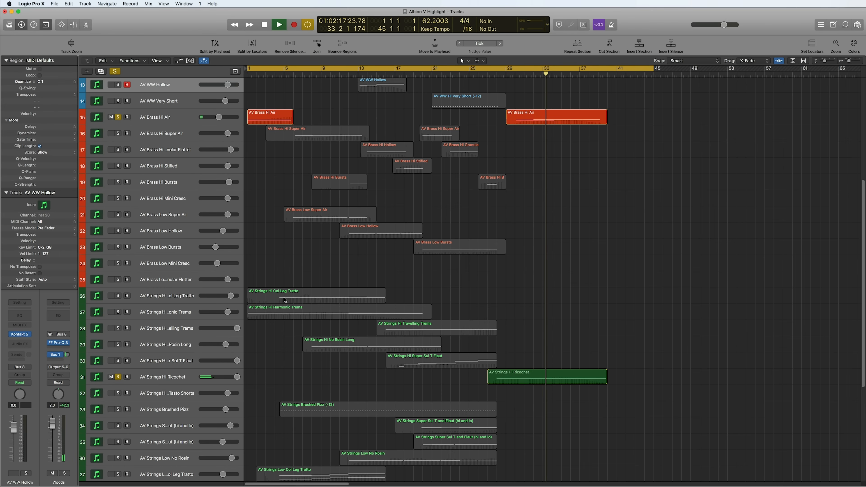
scroll(275, 316, "down", 1)
scroll(274, 316, "down", 10)
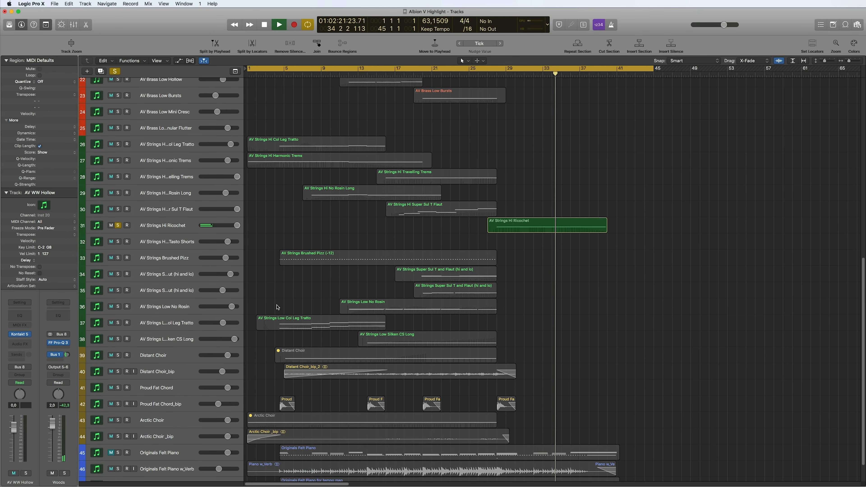
scroll(278, 307, "down", 4)
scroll(278, 307, "up", 20)
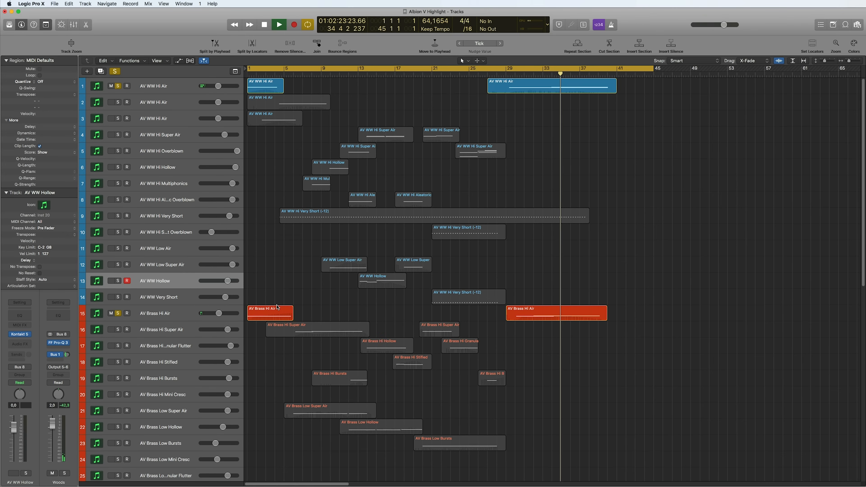
left_click(116, 72)
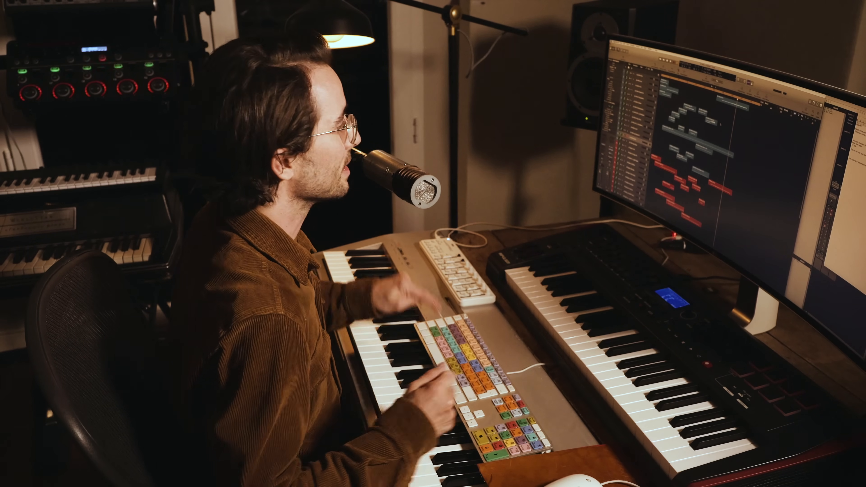
Step: Open the Mixer and examine the effects, sends and bus channel strips at its far end
key("x")
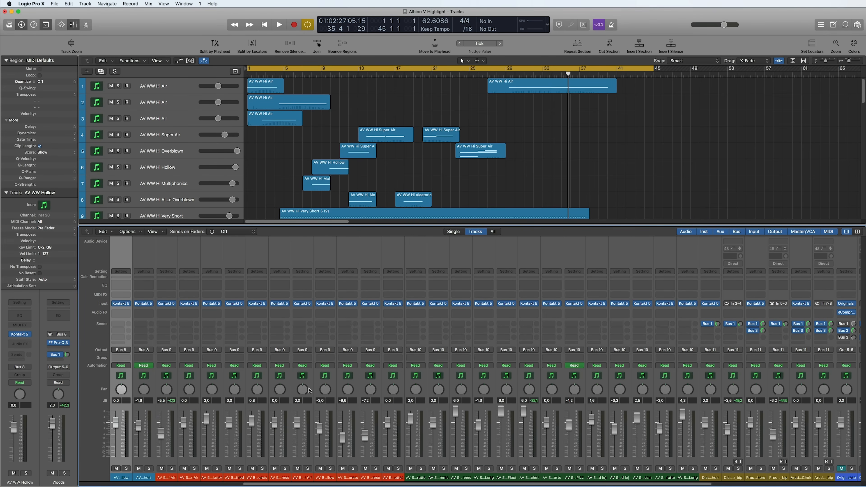
scroll(516, 431, "right", 6)
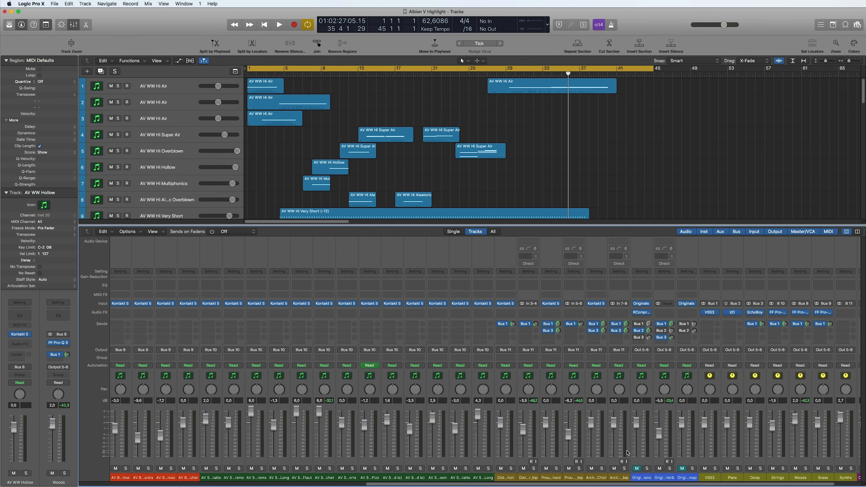
scroll(593, 393, "right", 3)
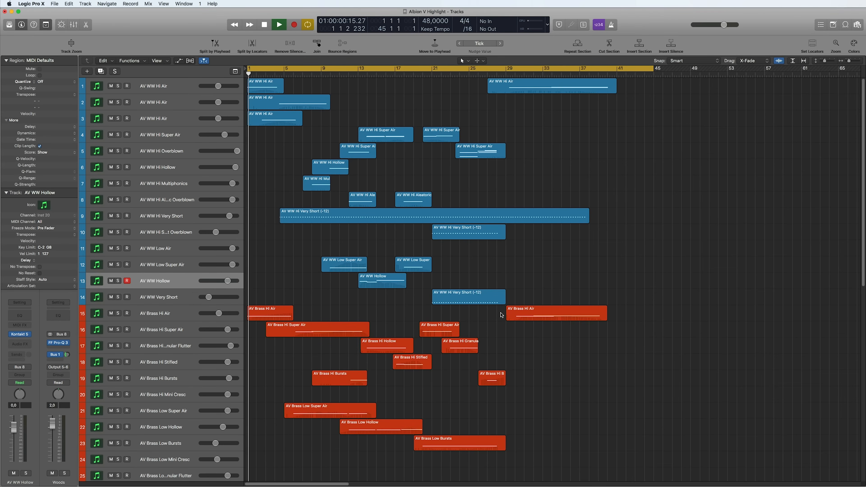
Step: Zoom the arrangement vertically until all 47 tracks fit on screen during playback from bar 1
scroll(500, 313, "down", 5)
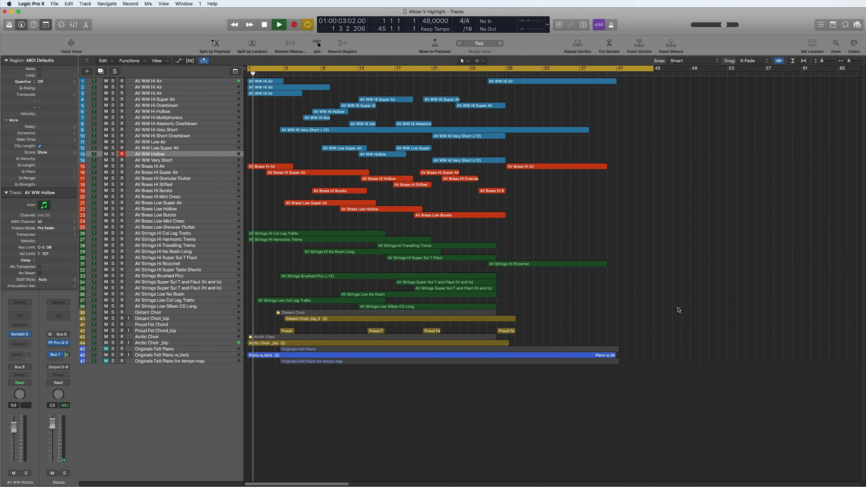
scroll(695, 333, "up", 3)
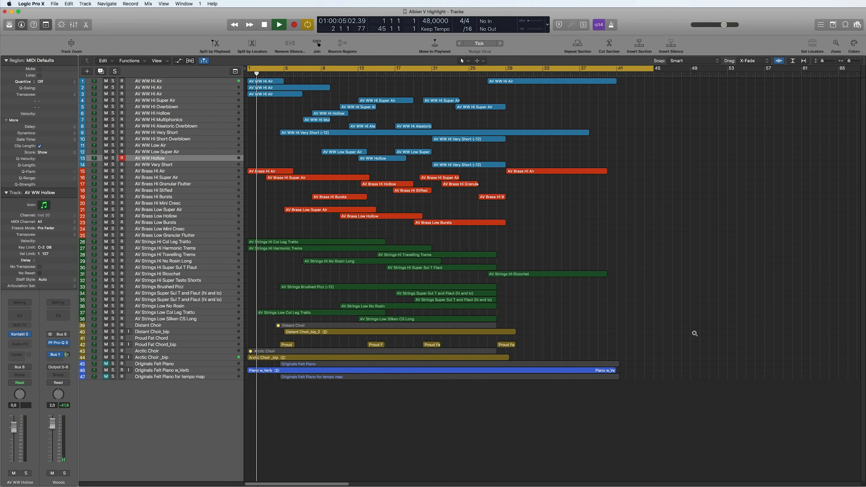
scroll(694, 333, "up", 2)
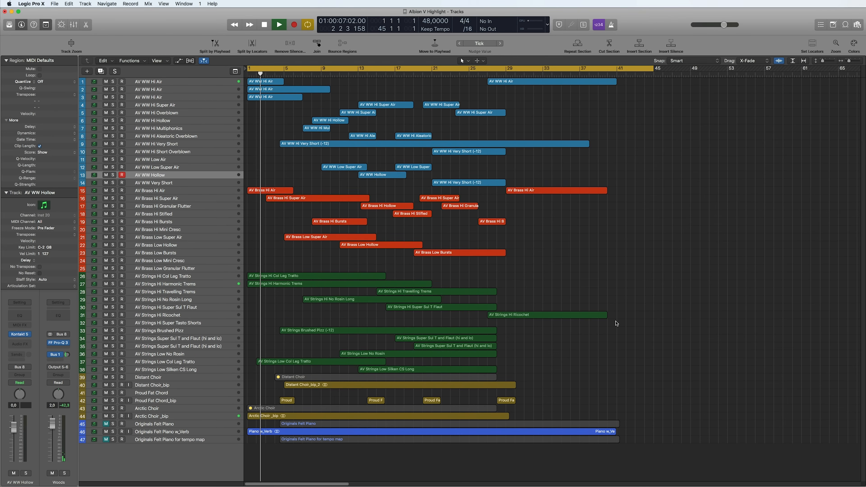
Step: Select the three opening AV WW Hi Air regions, show their MIDI in the Piano Roll, and open their Kontakt instrument beside it
left_click_drag(261, 131, 260, 82)
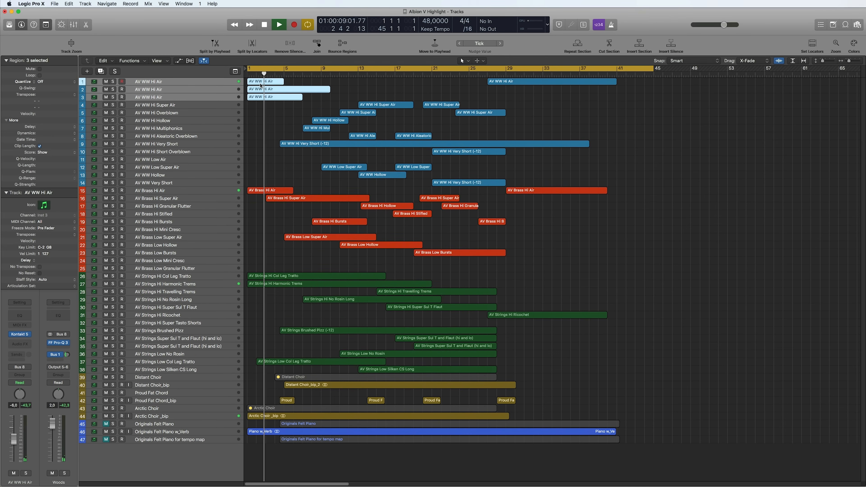
key("e")
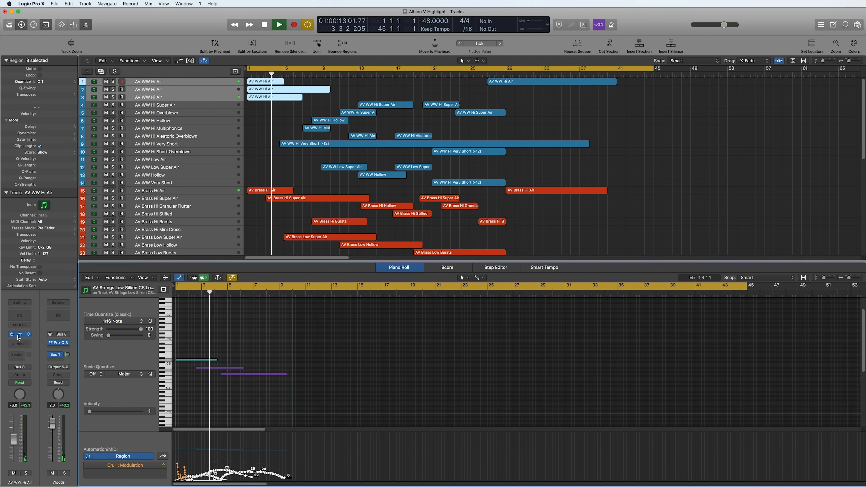
left_click(19, 334)
left_click_drag(240, 33, 747, 28)
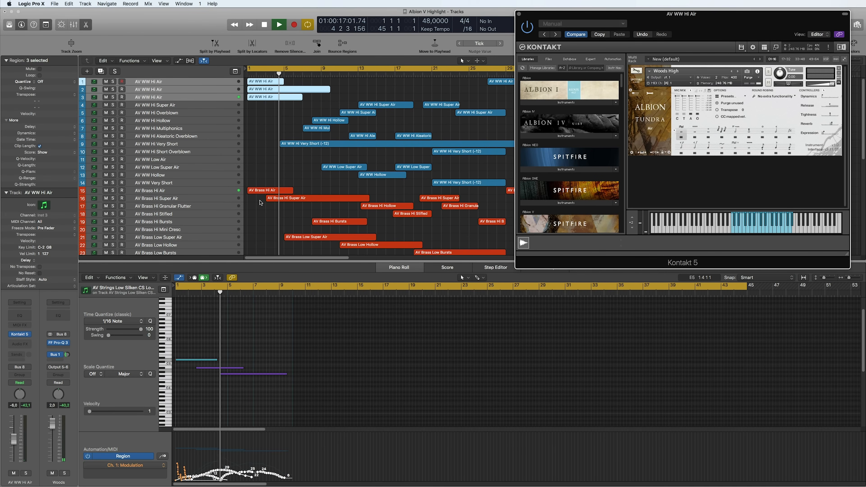
Step: Select the Originals Felt Piano region and examine its notes in the Piano Roll along with its instrument
scroll(259, 201, "down", 15)
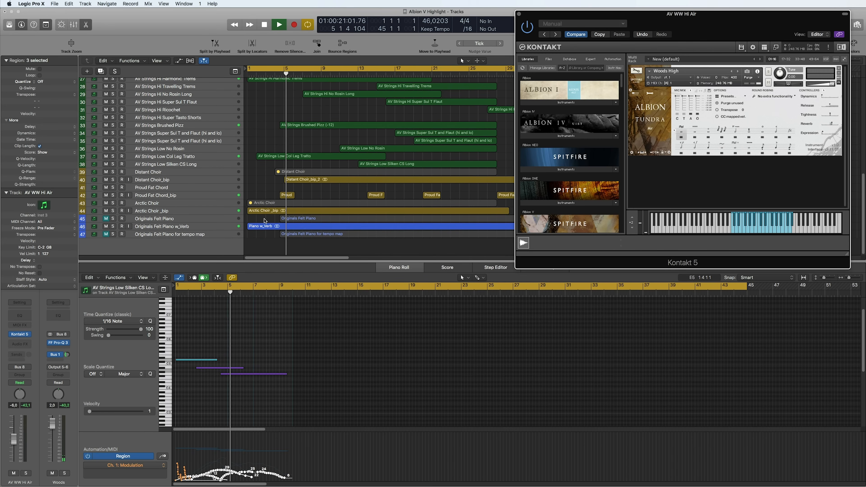
left_click(265, 219)
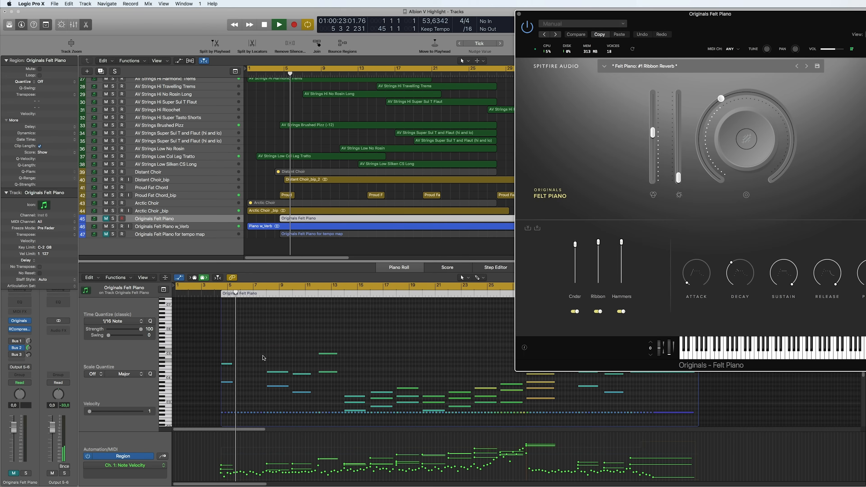
scroll(259, 366, "down", 2)
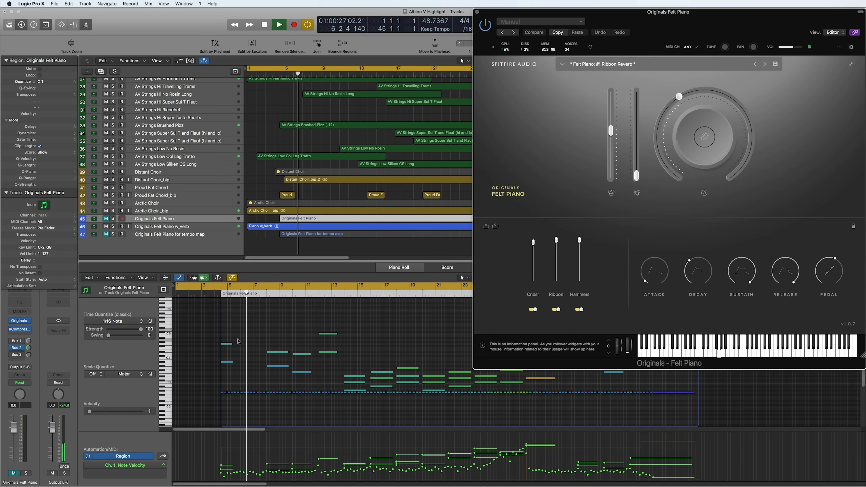
Step: Select the AV Strings Low Col Leg Tratto region and examine its notes closely in the Piano Roll along with its Kontakt instrument
left_click(272, 156)
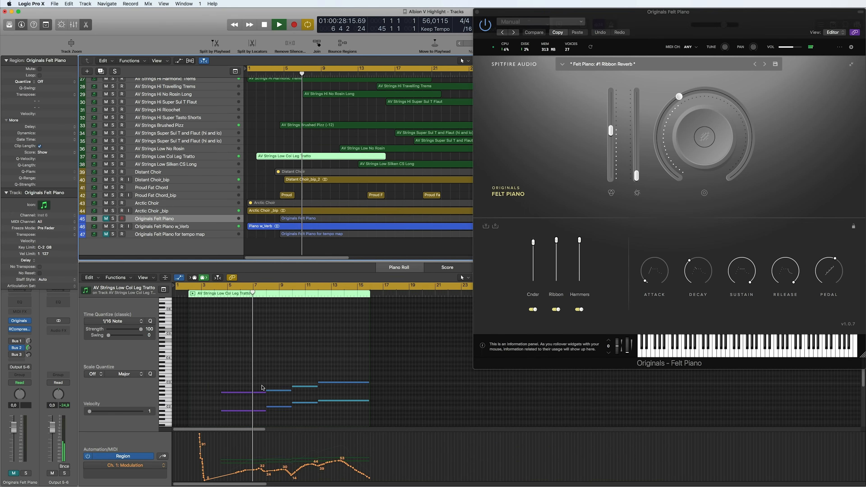
scroll(225, 368, "down", 2)
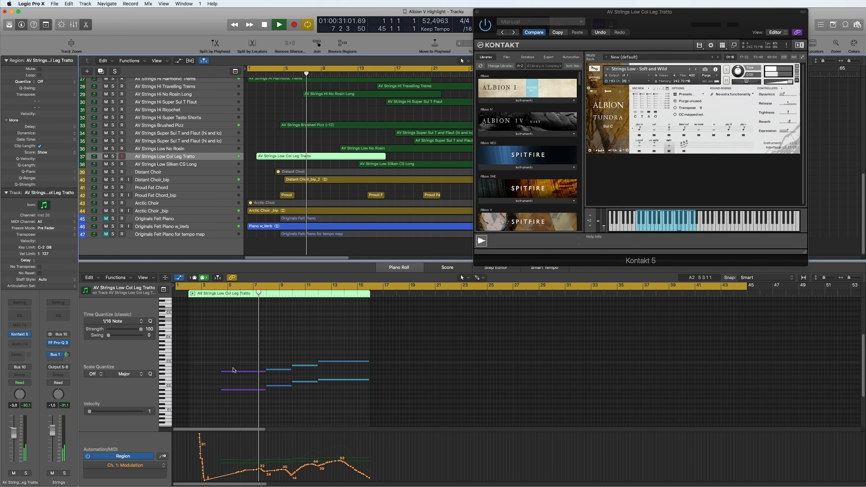
scroll(225, 369, "up", 4)
scroll(222, 368, "down", 3)
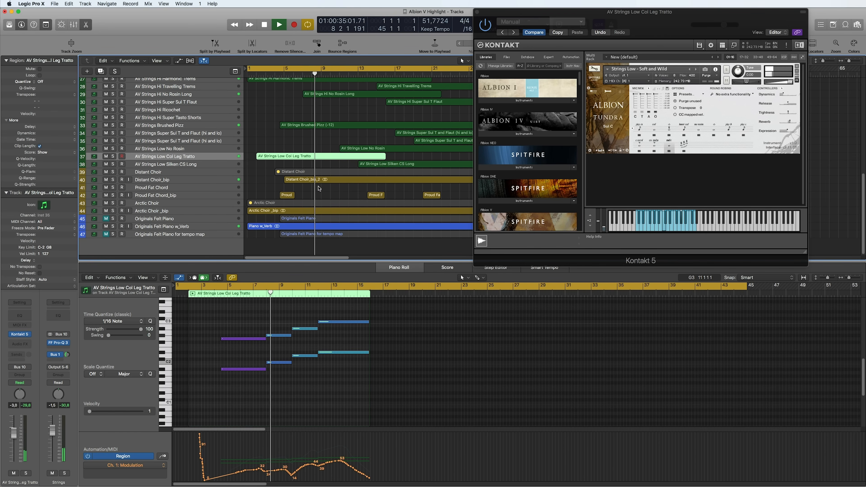
Step: Select the AV Strings Hi No Rosin Long region and examine its notes and Expression curve in the Piano Roll
scroll(288, 110, "up", 5)
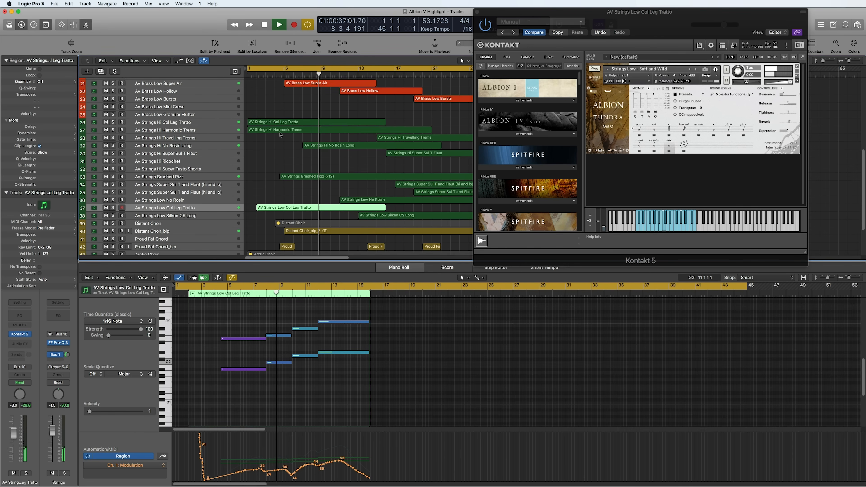
left_click(324, 169)
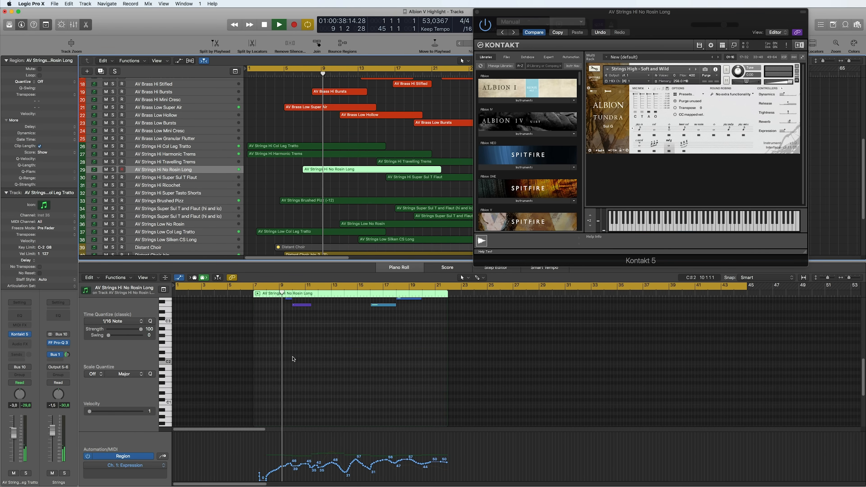
scroll(282, 354, "up", 5)
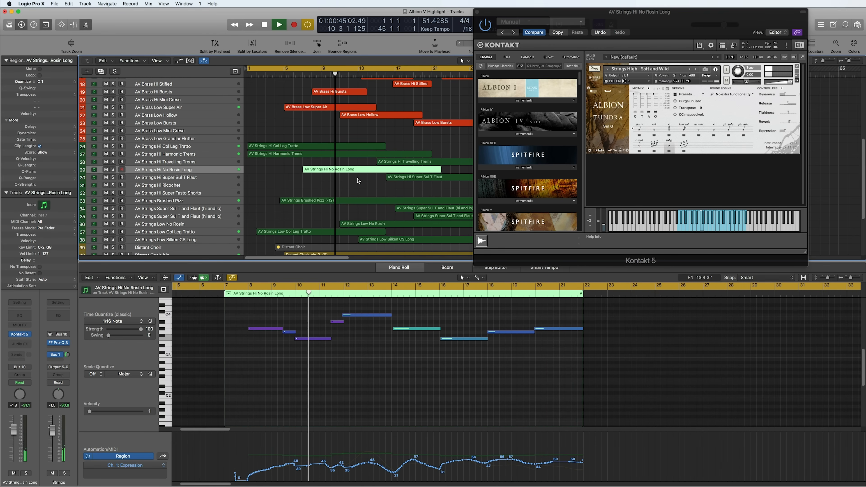
Step: Select the Hi Super Air, Hi Bursts, Low Super Air and Low Hollow brass regions around bars 9 to 13 for viewing in the Piano Roll
scroll(358, 180, "up", 2)
scroll(334, 147, "up", 6)
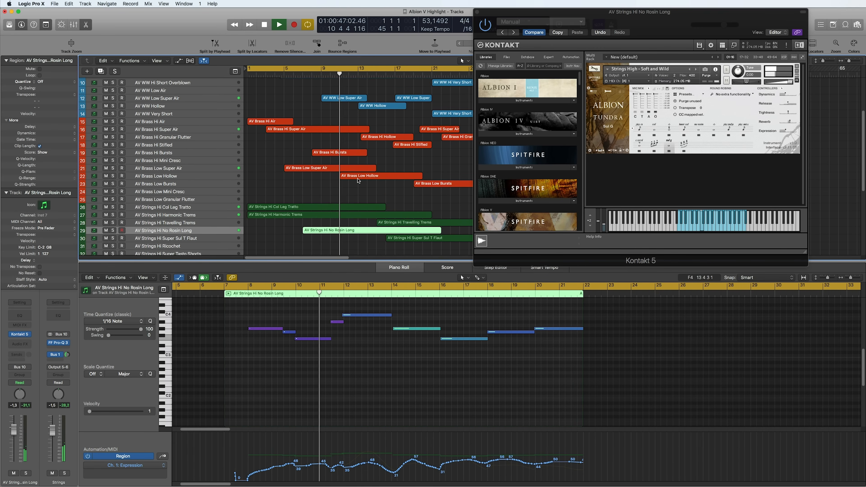
left_click_drag(313, 115, 344, 177)
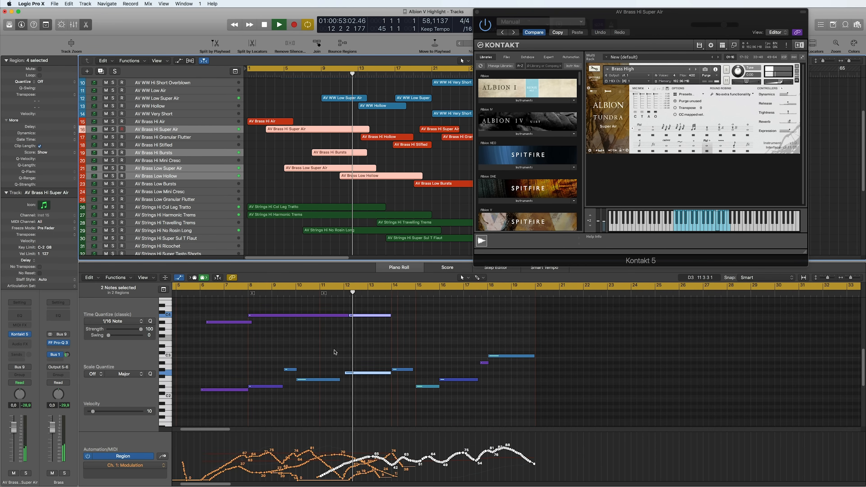
Step: Select the overlapping woodwind regions around bars 9 to 14 and examine their combined notes and modulation in the Piano Roll
scroll(326, 143, "up", 6)
left_click_drag(327, 100, 369, 187)
scroll(364, 345, "up", 4)
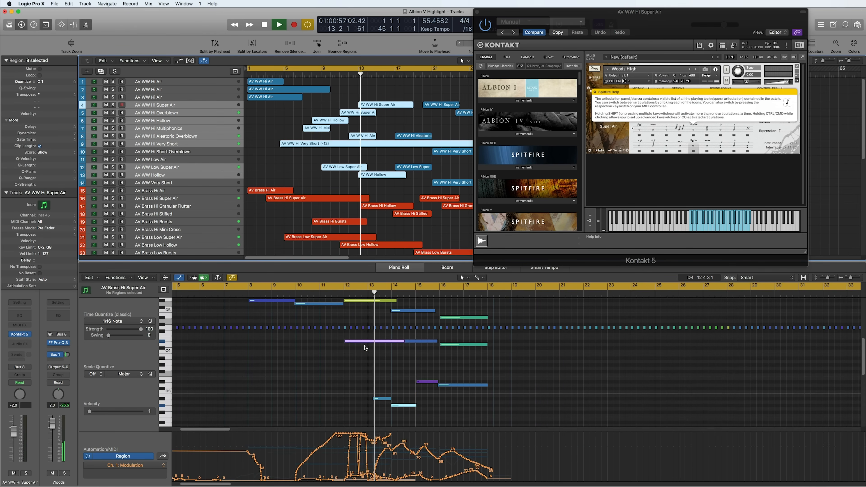
scroll(365, 348, "up", 1)
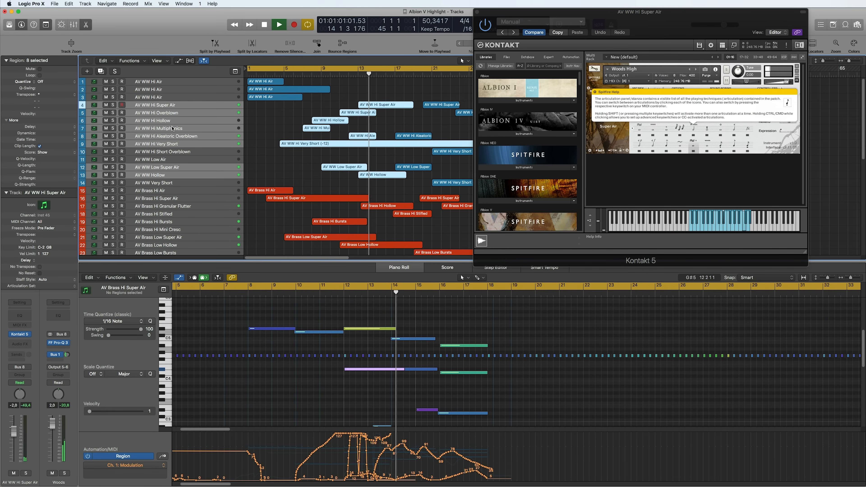
Step: Select the AV WW Hollow track's region and show its Modulation data beneath the notes in the Piano Roll
scroll(181, 156, "down", 3)
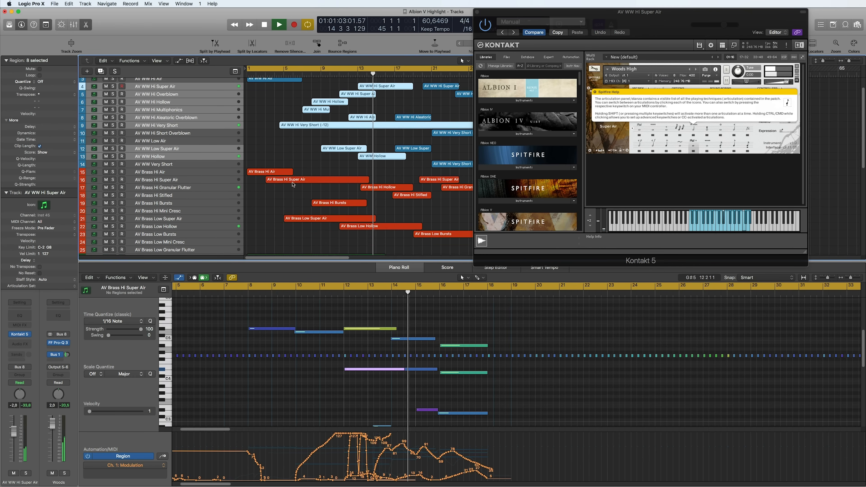
left_click(181, 157)
scroll(341, 376, "right", 3)
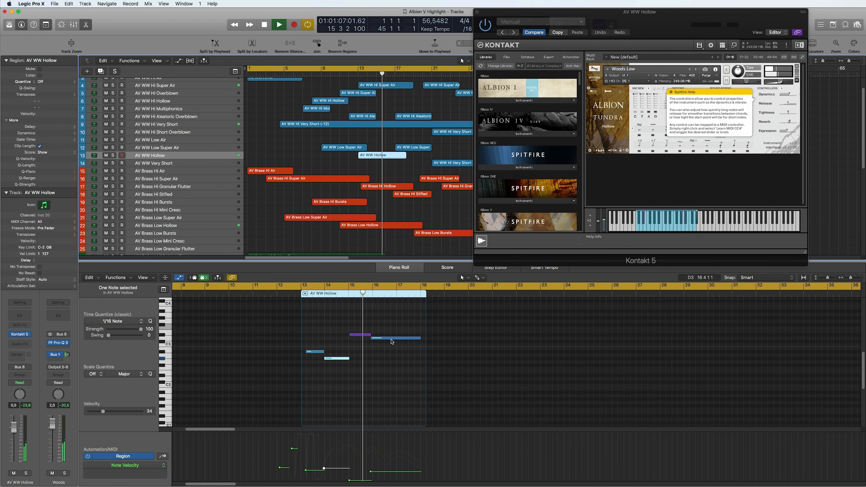
left_click(162, 456)
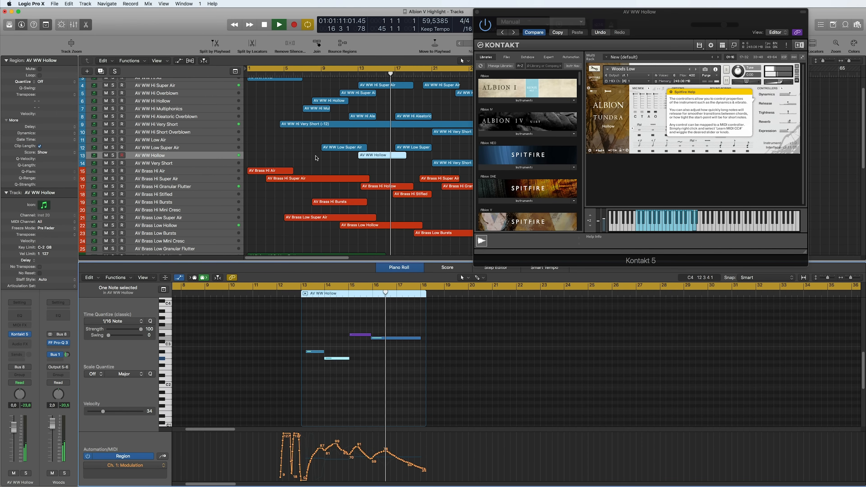
Step: Select the AV Strings Hi Super Sul T Flaut region and examine its notes and modulation alongside its Kontakt patch
scroll(371, 176, "down", 1)
scroll(375, 197, "down", 8)
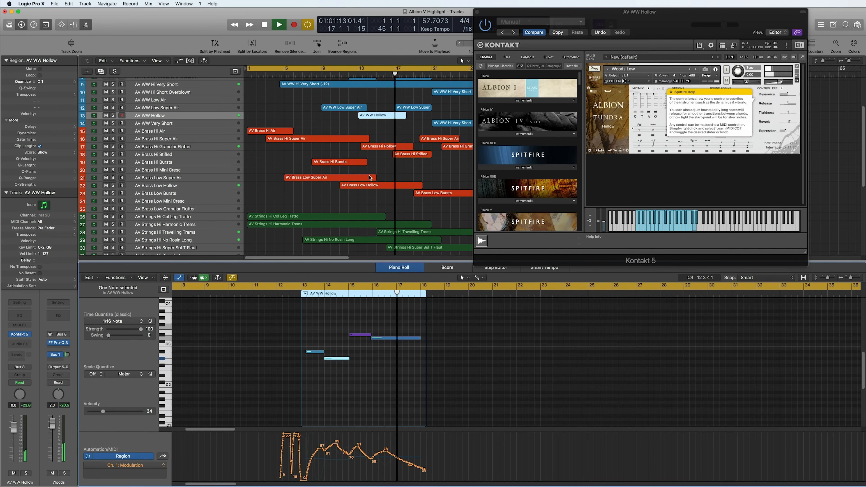
left_click(391, 222)
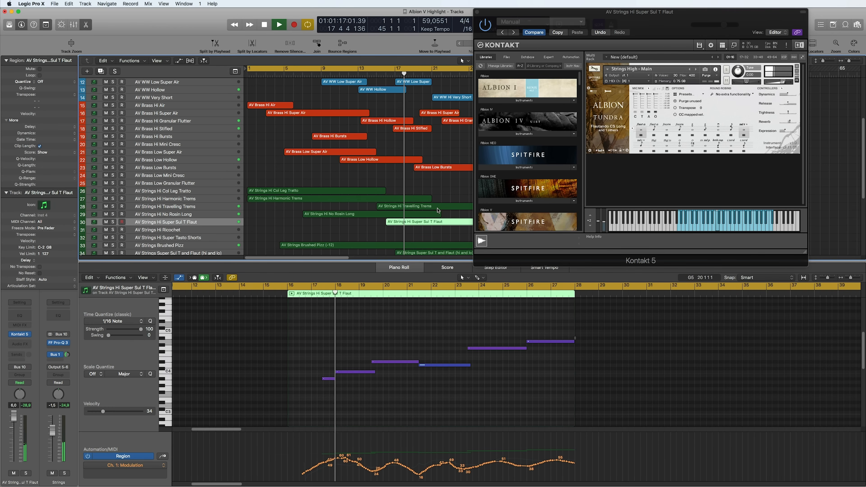
Step: Look over the arrangement around bars 13 to 29 and select the second AV WW Hi Super Air region for viewing in the Piano Roll
scroll(336, 211, "up", 11)
scroll(307, 208, "right", 4)
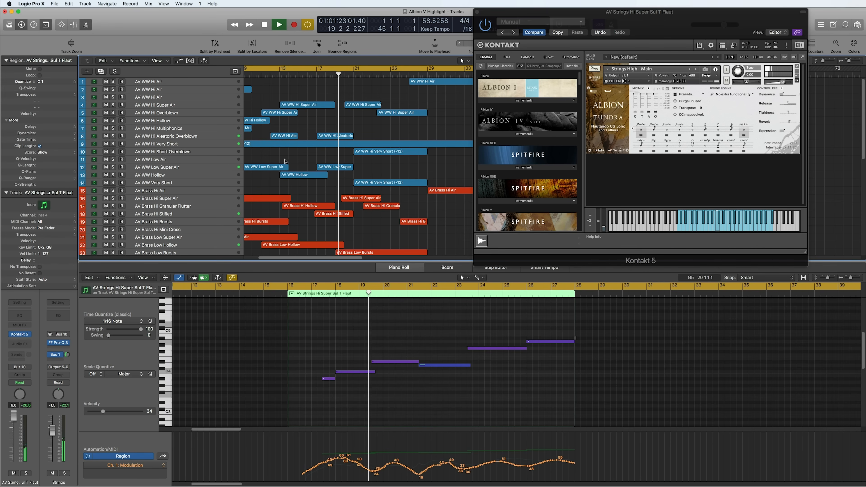
scroll(356, 183, "right", 2)
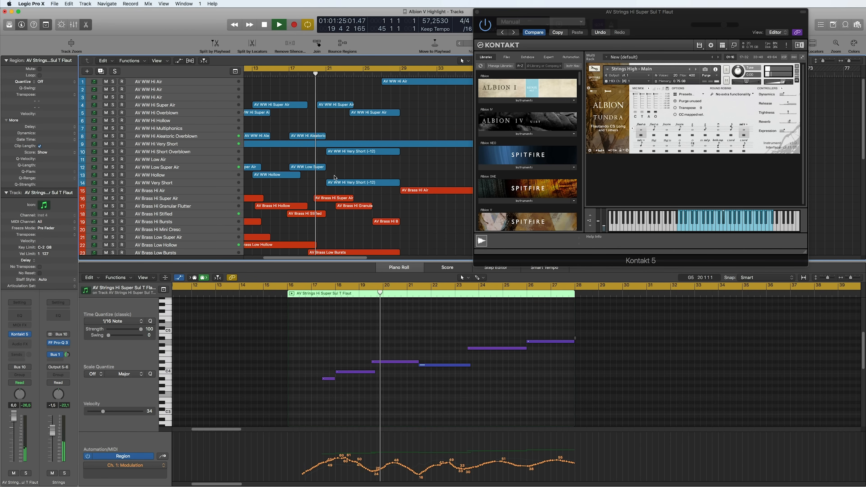
scroll(330, 175, "down", 8)
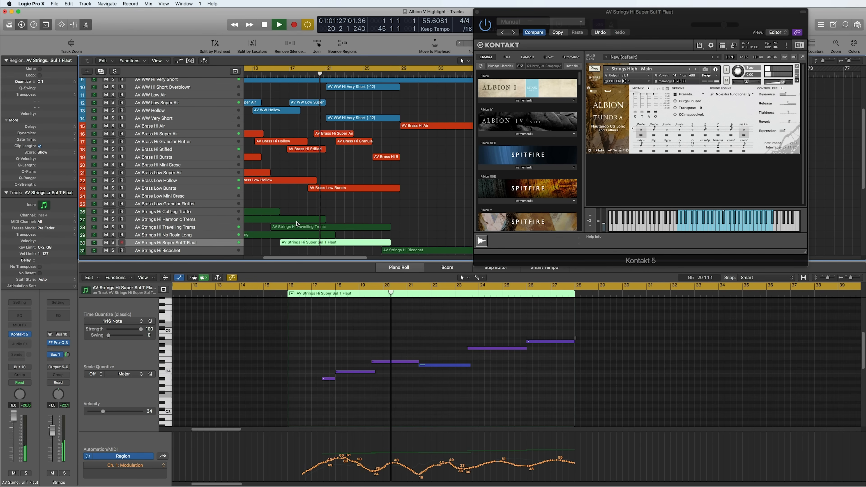
scroll(298, 223, "up", 8)
left_click(327, 107)
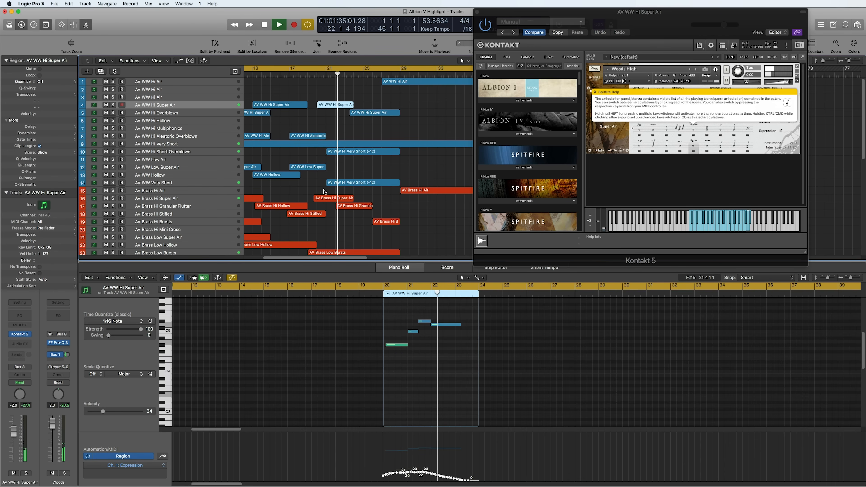
Step: Enlarge the Tracks area and select the four string regions from AV Strings Brushed Pizz down to AV Strings Low No Rosin
scroll(324, 192, "down", 8)
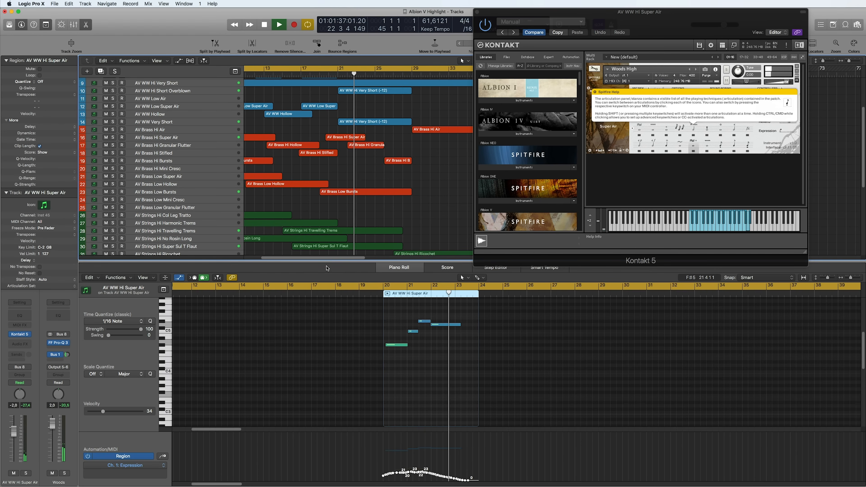
left_click_drag(329, 261, 320, 319)
scroll(309, 187, "down", 6)
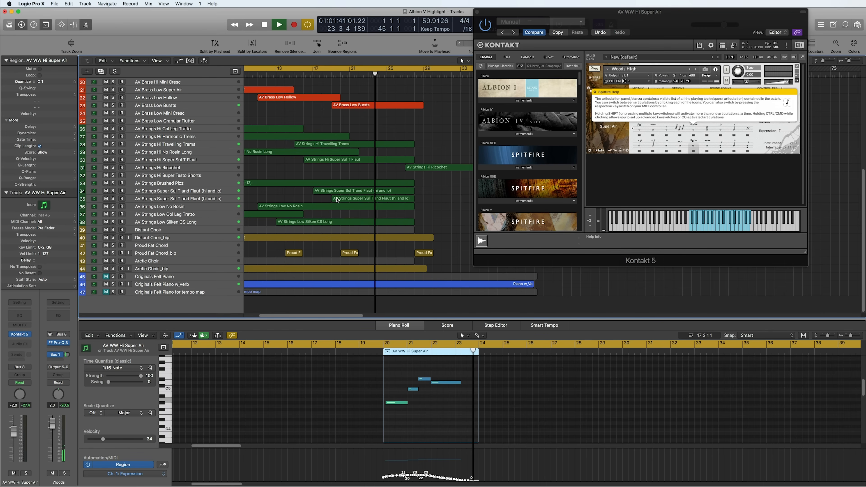
left_click_drag(384, 215, 388, 183)
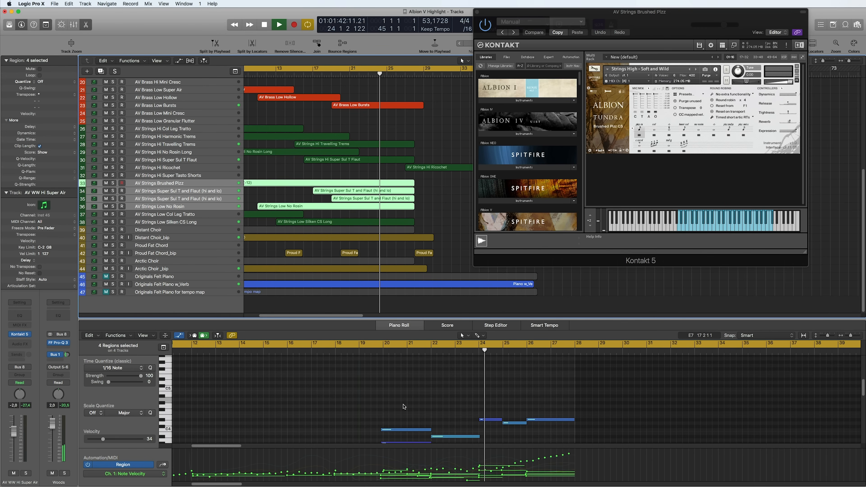
Step: Examine the combined notes of the four selected string regions in the Piano Roll up to bar 28
scroll(403, 406, "right", 6)
scroll(344, 388, "down", 2)
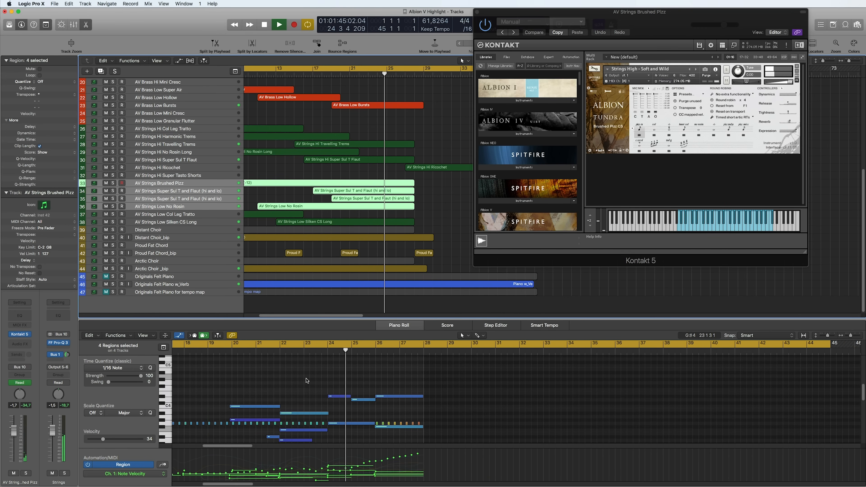
scroll(307, 380, "down", 2)
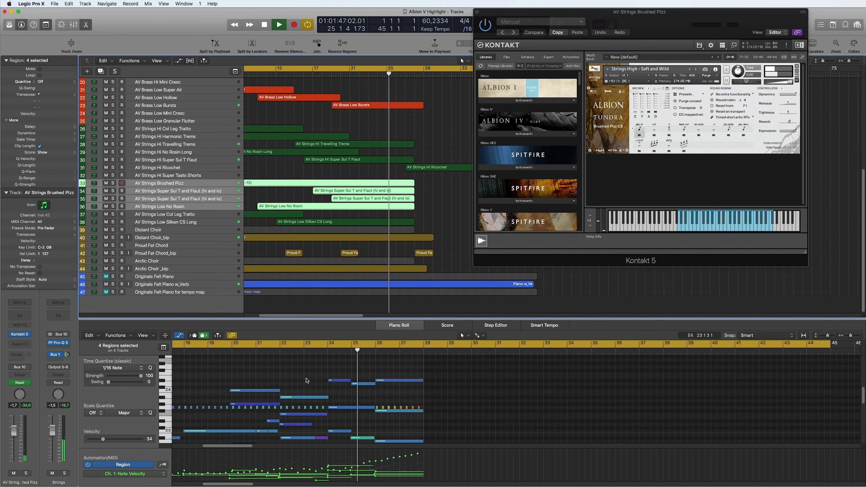
scroll(307, 380, "down", 2)
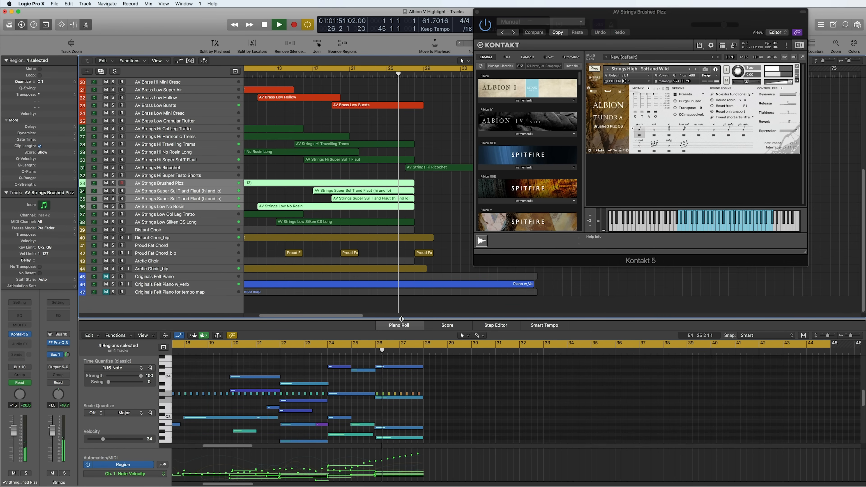
Step: Hide the Piano Roll and restore the arrangement's zoom so the whole piece and all 47 tracks fit in the upper part of the window
key("e")
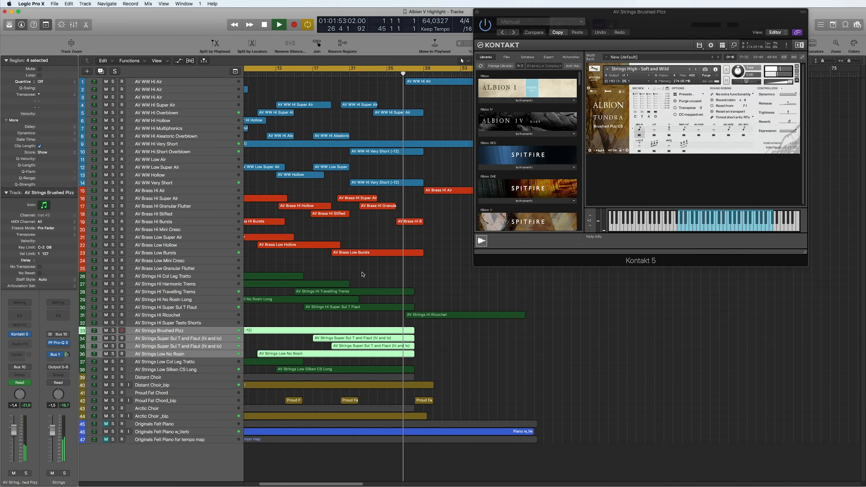
left_click(343, 280, "ctrl+alt")
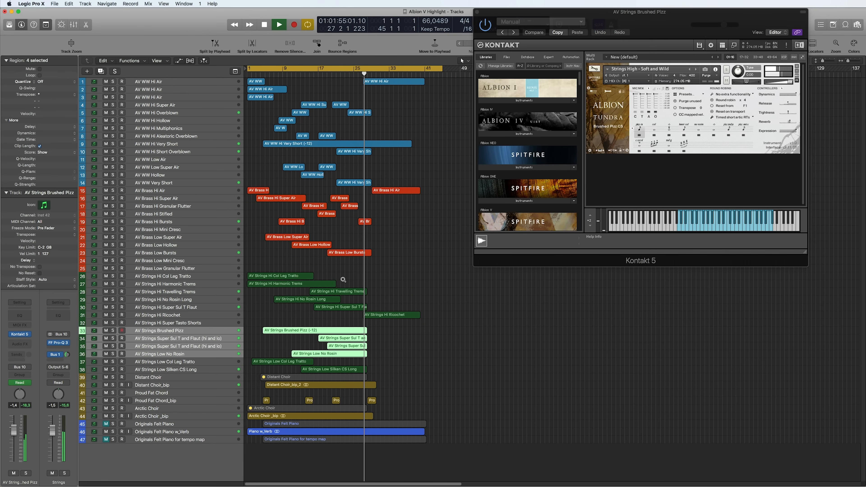
left_click(343, 280, "ctrl+alt")
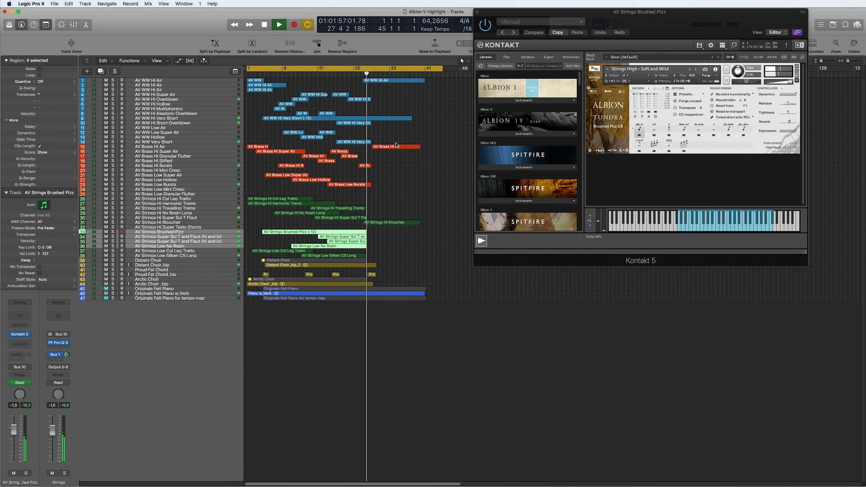
Step: Select the AV Strings Hi Ricochet region and examine its sustained note in the Piano Roll
left_click(377, 224)
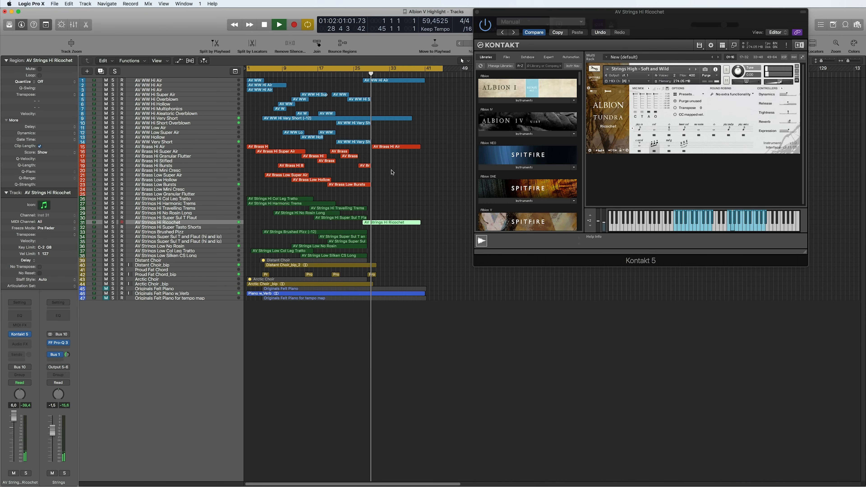
key("e")
scroll(419, 377, "right", 5)
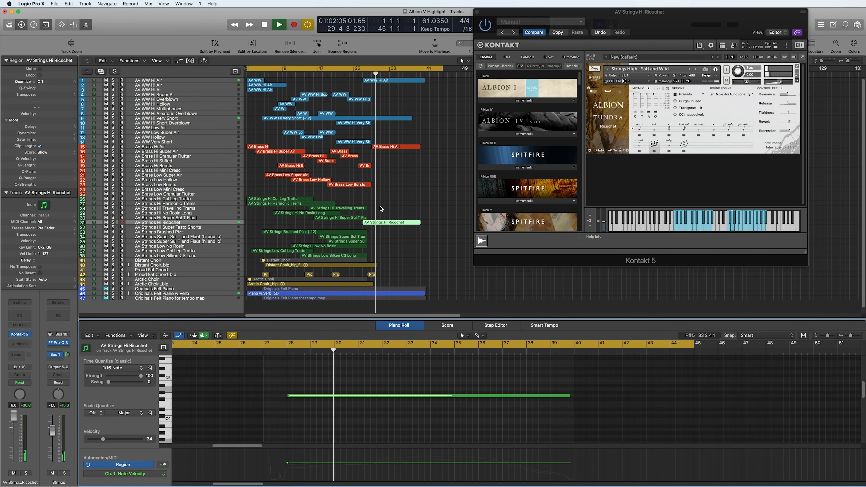
Step: Select the Originals Felt Piano region and examine its closing notes from bar 31 onward in the Piano Roll
scroll(374, 277, "down", 1)
left_click(389, 285)
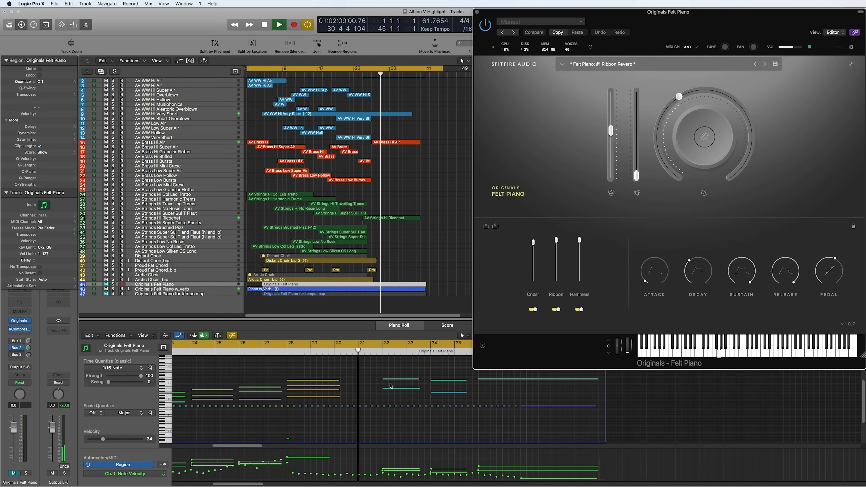
key("super+Down")
key("super+Down")
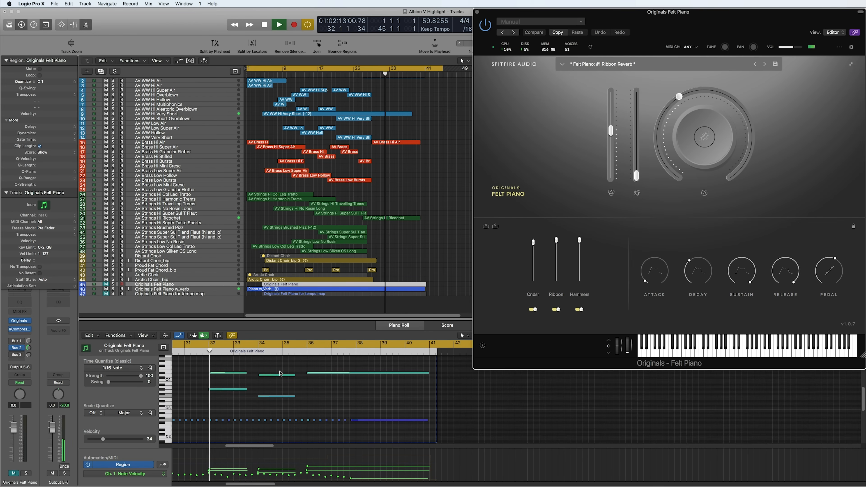
Step: Hide the Piano Roll and increase the track height in the arrangement, bringing the woodwind tracks into view from track 1
left_click(354, 318)
key("p")
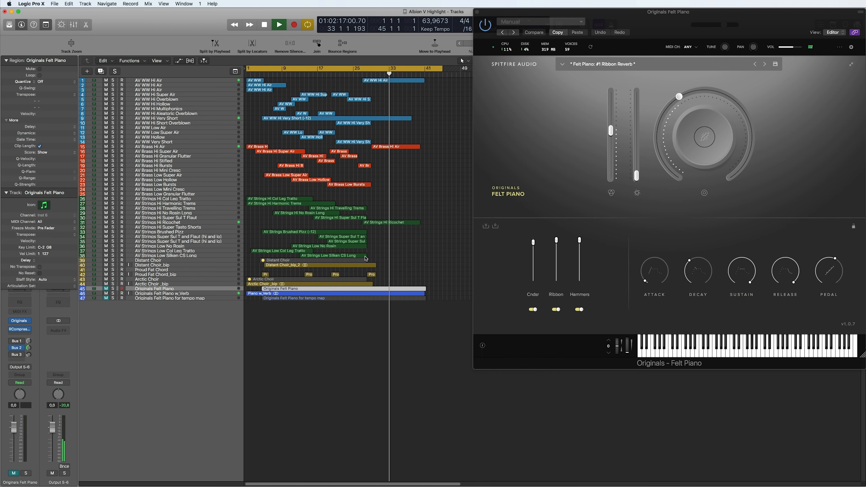
key("super+Down")
key("super+Down")
key("super+Down")
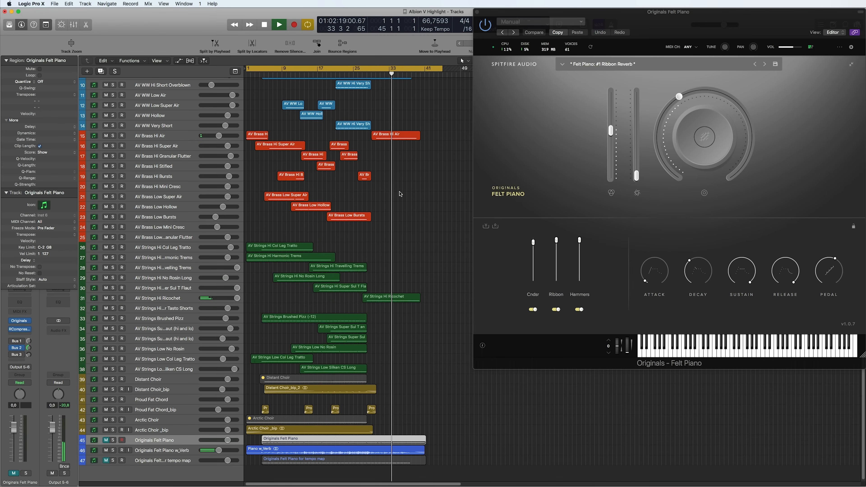
scroll(400, 194, "up", 5)
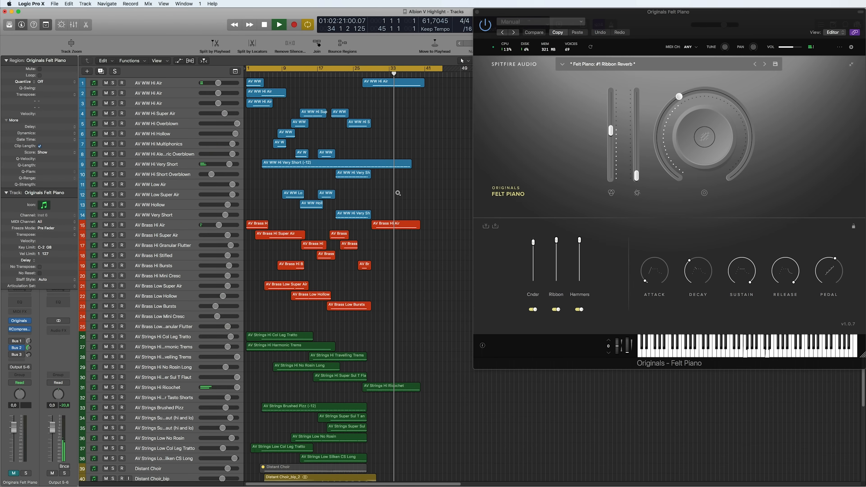
Step: Reduce the track height in the arrangement until all 47 tracks fit in the window
key("super+Up")
key("super+Up")
key("super+Up")
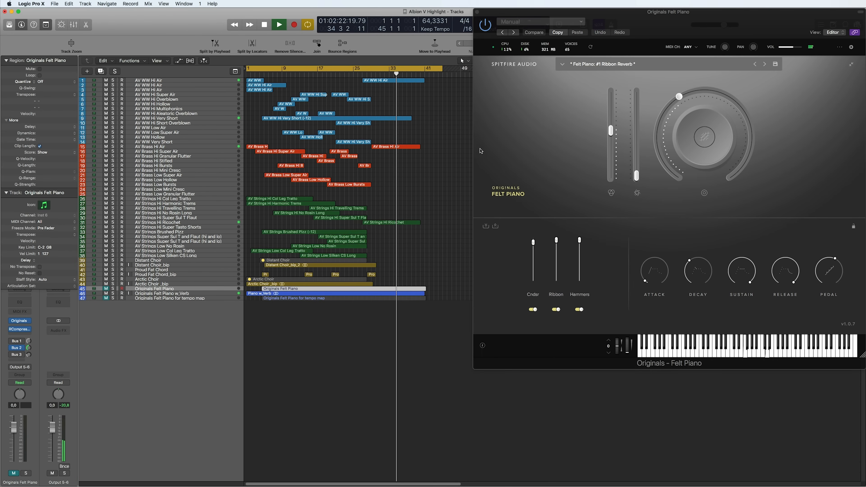
Step: Show the Mixer, close the Felt Piano instrument window, and select the Output 5-6 channel strip beyond the aux channels
key("x")
left_click(477, 12)
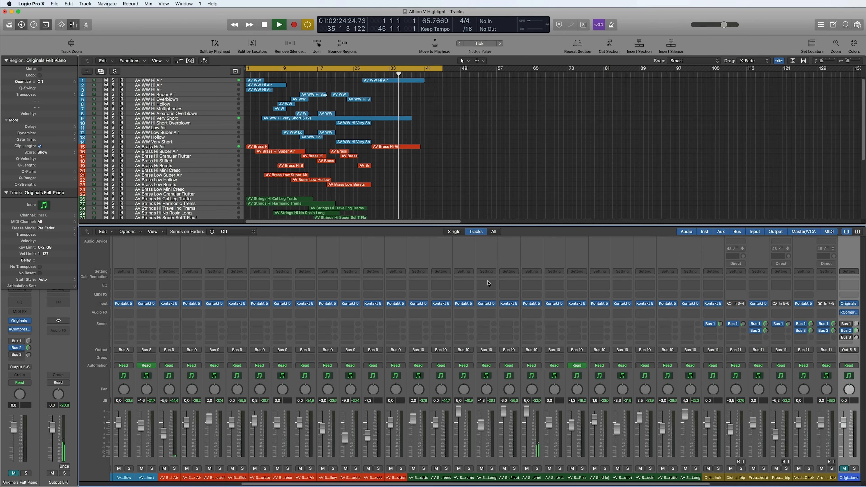
scroll(488, 283, "right", 10)
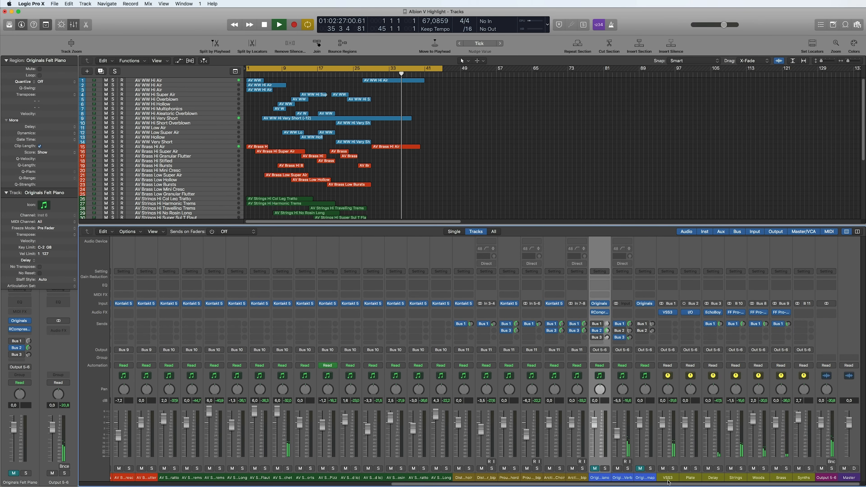
left_click(826, 480)
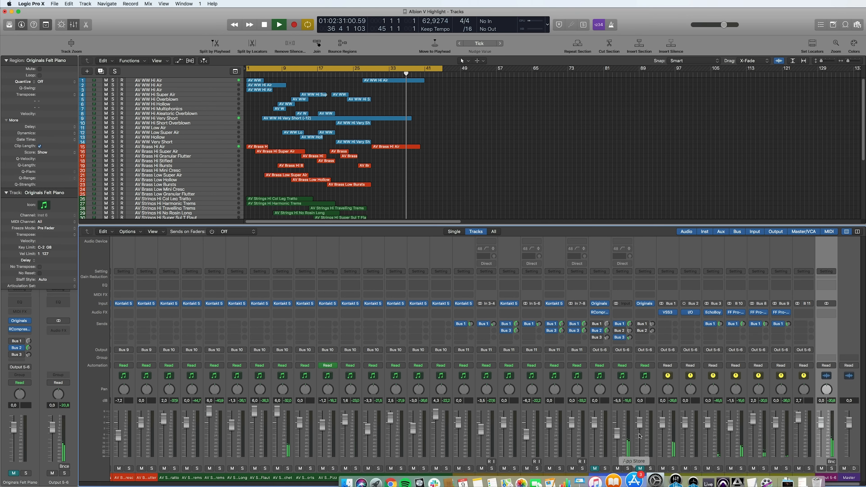
Step: Inspect the VSS3 reverb and the Strings bus's FabFilter Pro-Q 3 settings, closing each plug-in window and finally the Mixer
left_click(668, 313)
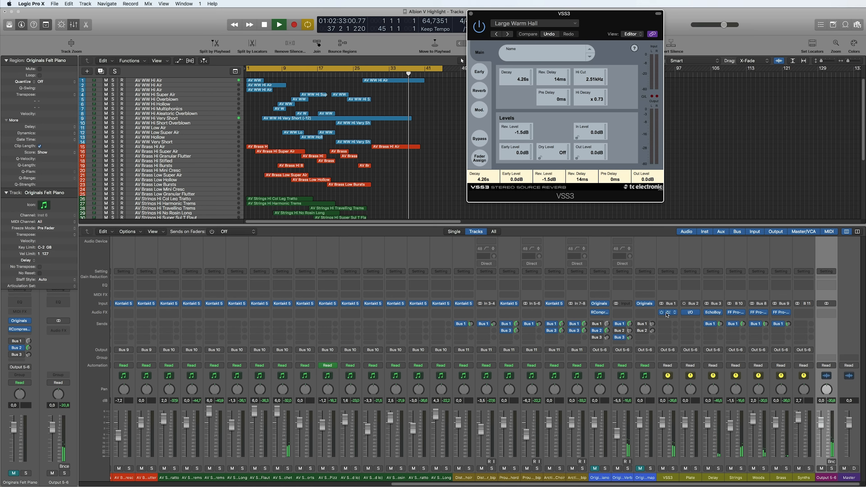
left_click(472, 13)
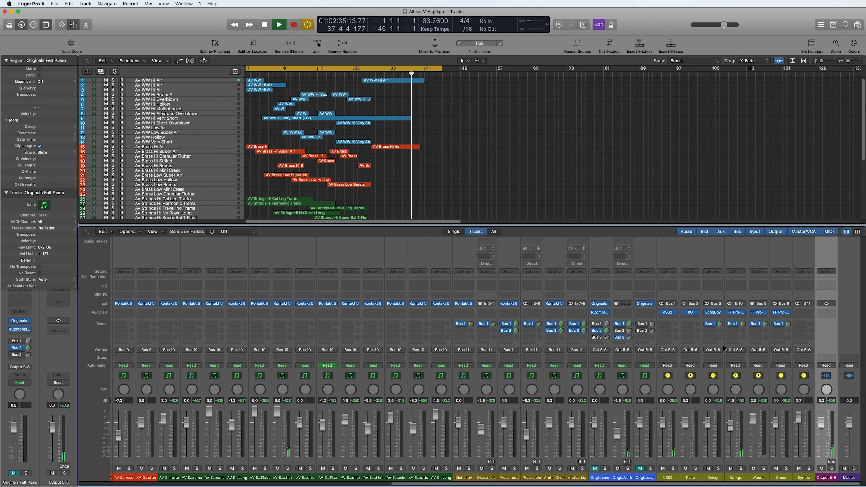
left_click(735, 313)
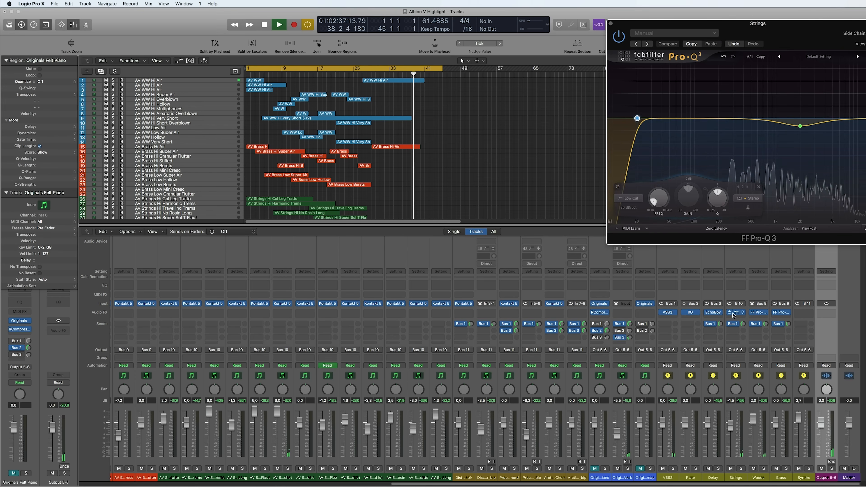
left_click(610, 24)
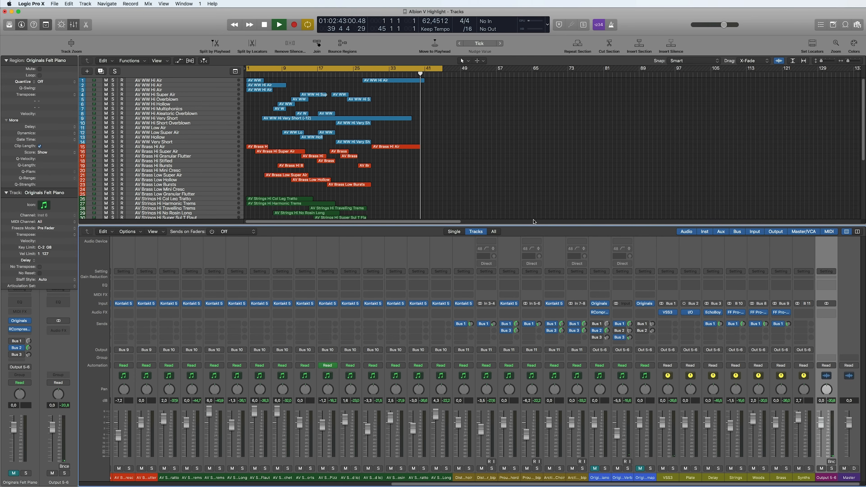
key("x")
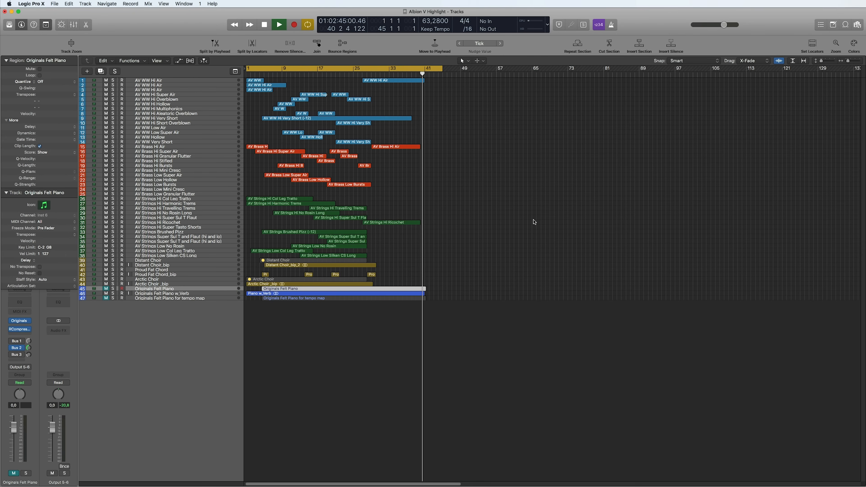